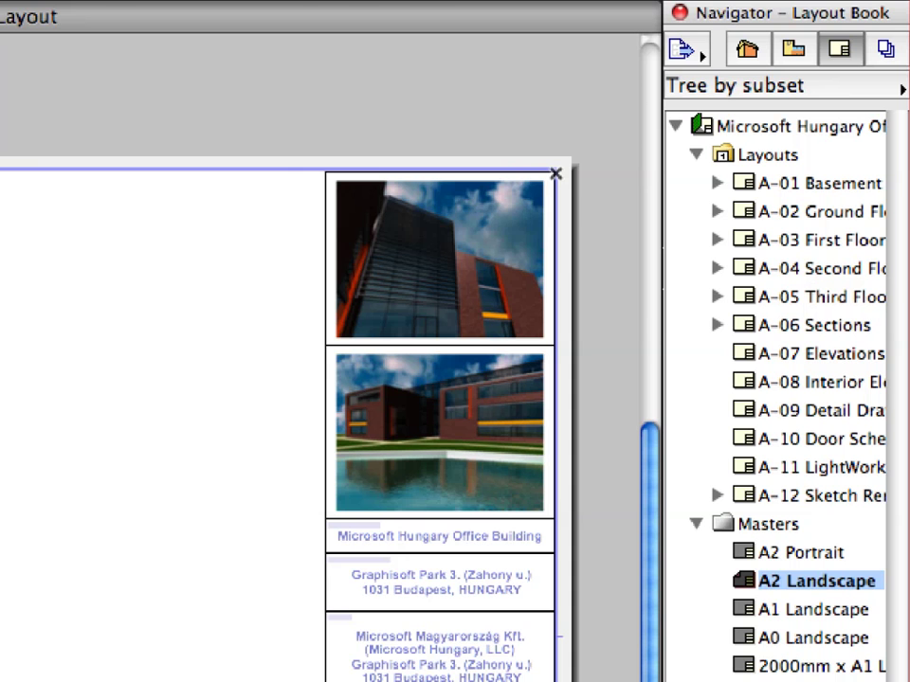
Select the A-07 Elevations layout, then the Layouts publisher set in the Publisher.
{"action": "left_click", "coordinate": [771, 358]}
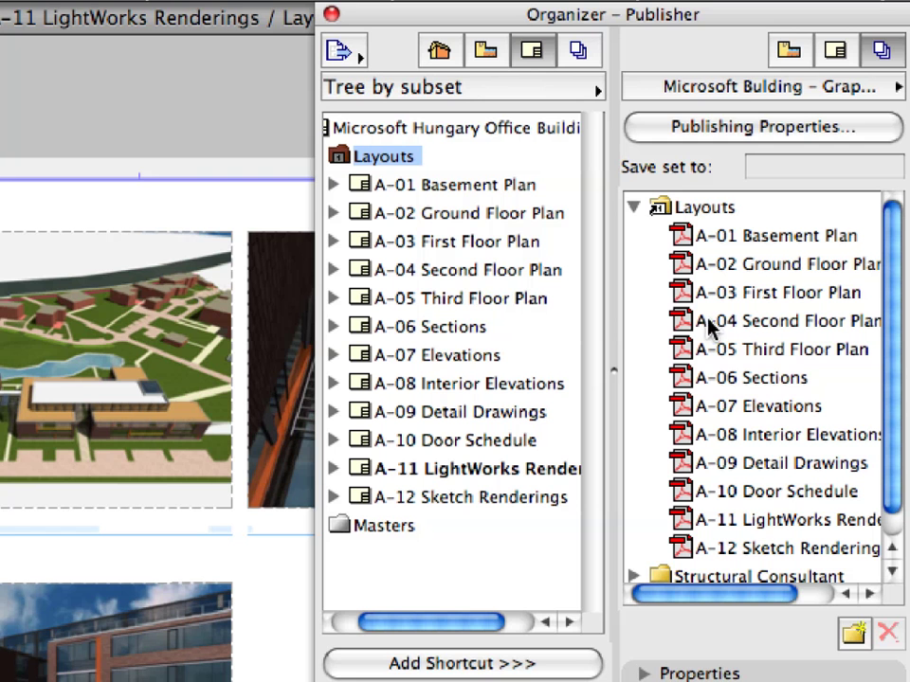
{"action": "left_click", "coordinate": [713, 215]}
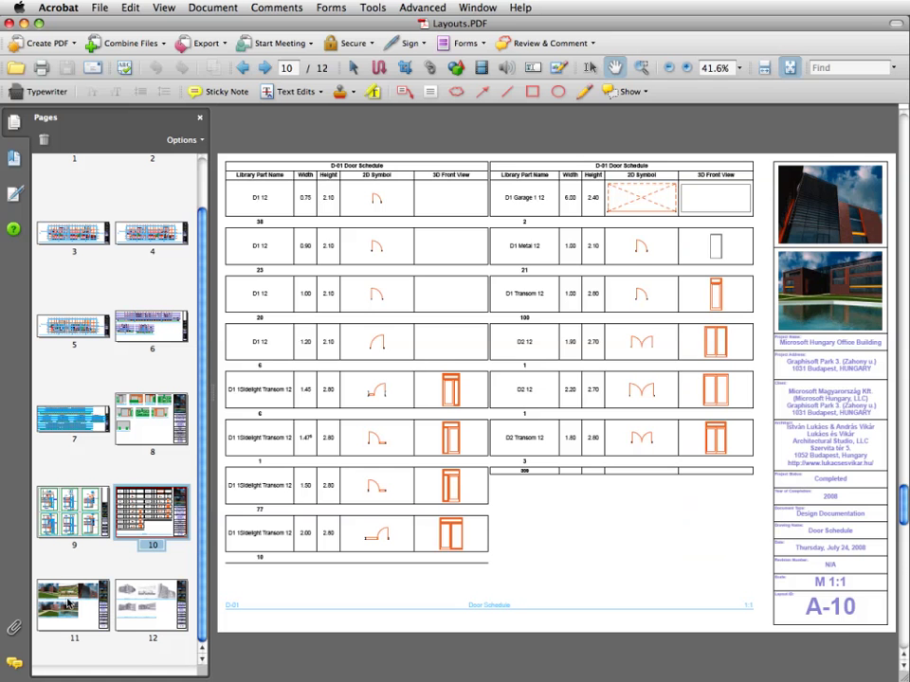
Jump to the renderings on page 11 of Layouts.PDF.
{"action": "left_click", "coordinate": [68, 603]}
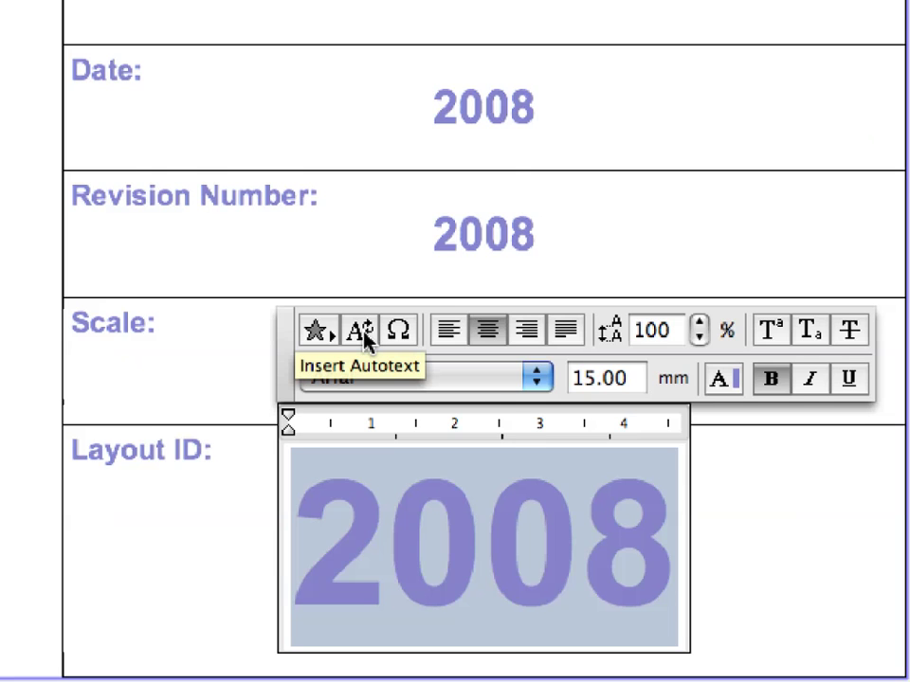
Insert an autotext field into the title block text.
{"action": "left_click", "coordinate": [366, 337]}
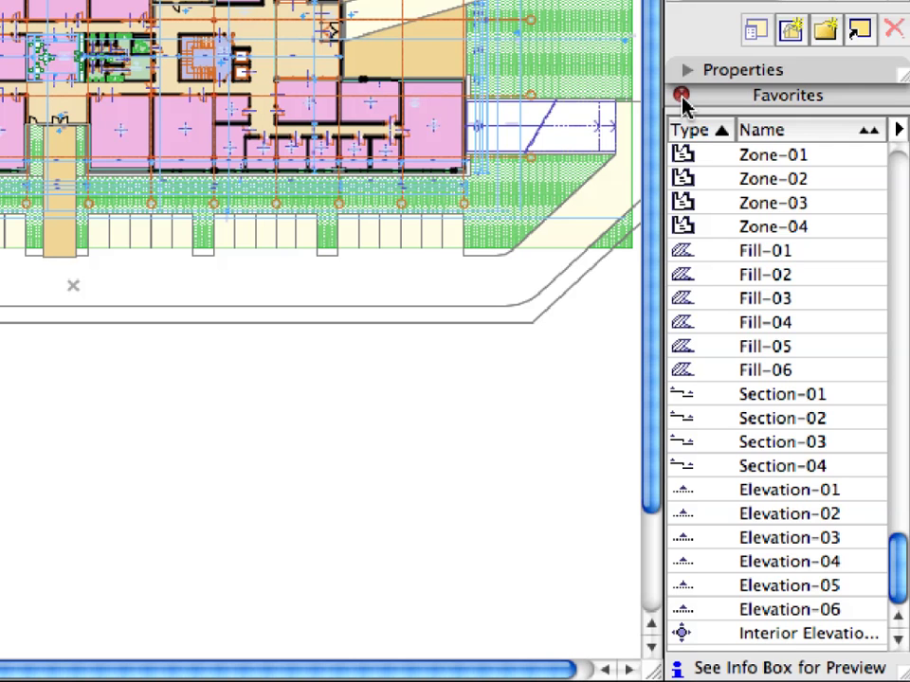
Close Favorites, stretch the Properties palette taller and expand its Properties section.
{"action": "left_click", "coordinate": [681, 96]}
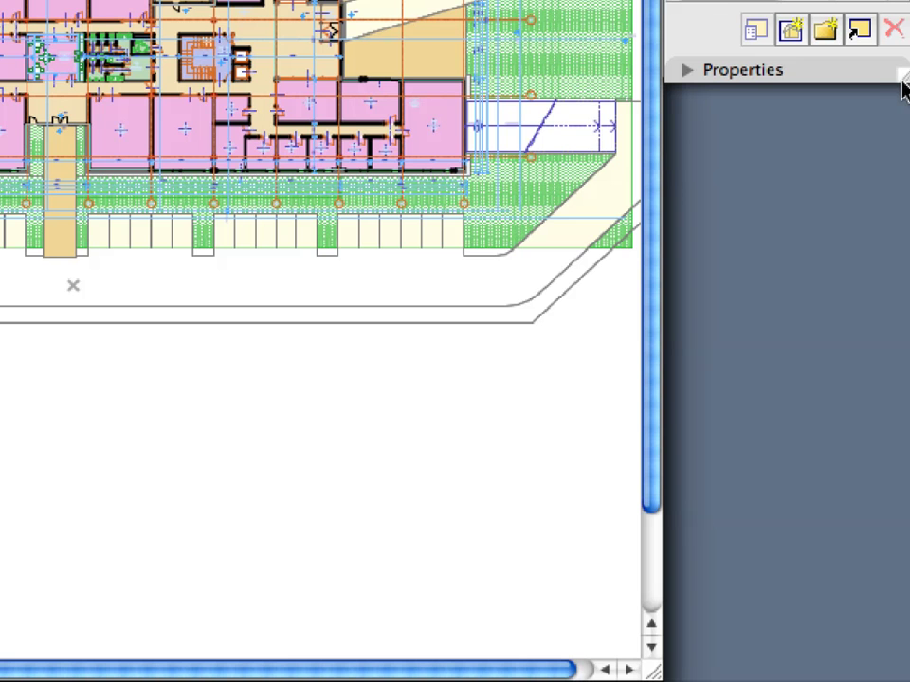
{"action": "left_click_drag", "start_coordinate": [905, 81], "coordinate": [904, 673]}
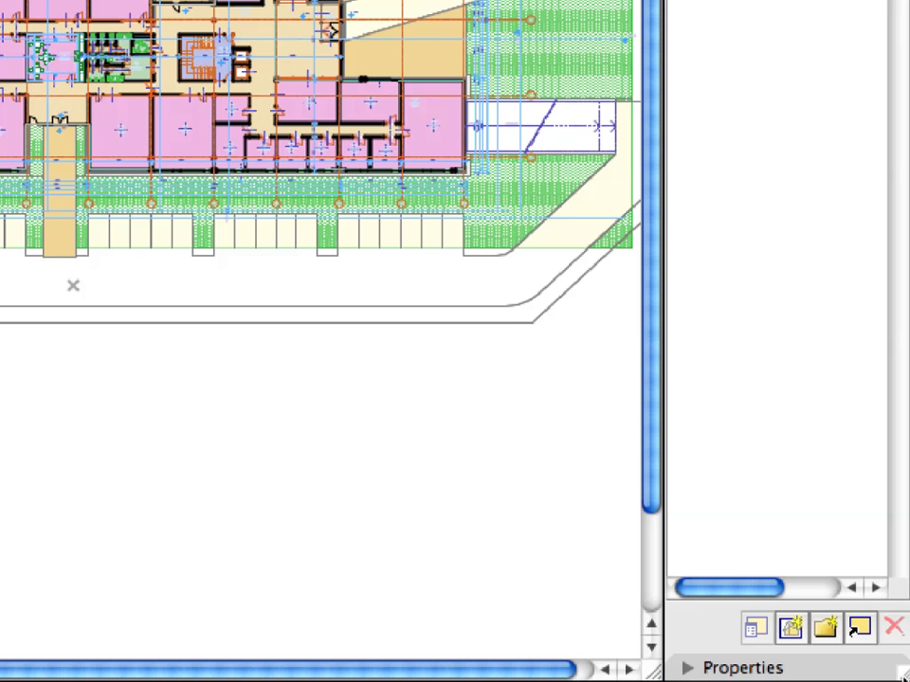
{"action": "left_click", "coordinate": [688, 669]}
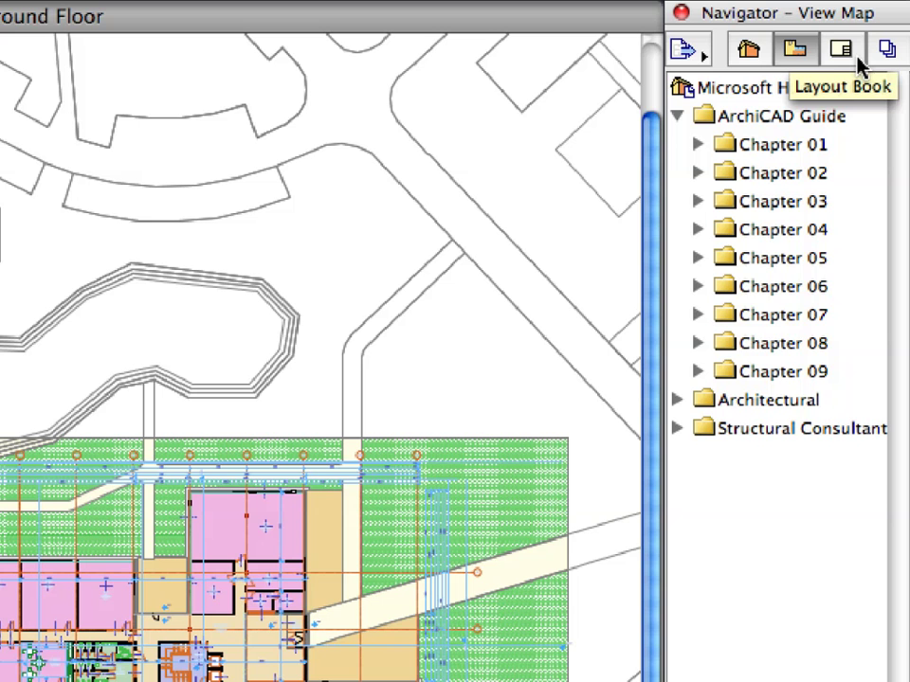
Switch the Navigator to the Layout Book and expand the Layouts folder.
{"action": "left_click", "coordinate": [844, 52]}
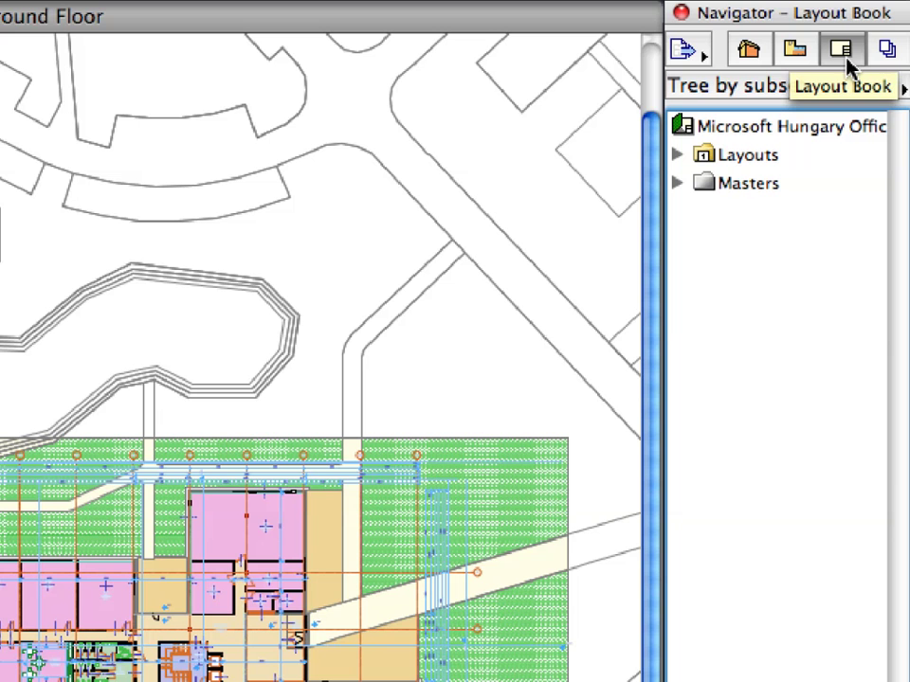
{"action": "left_click", "coordinate": [678, 155]}
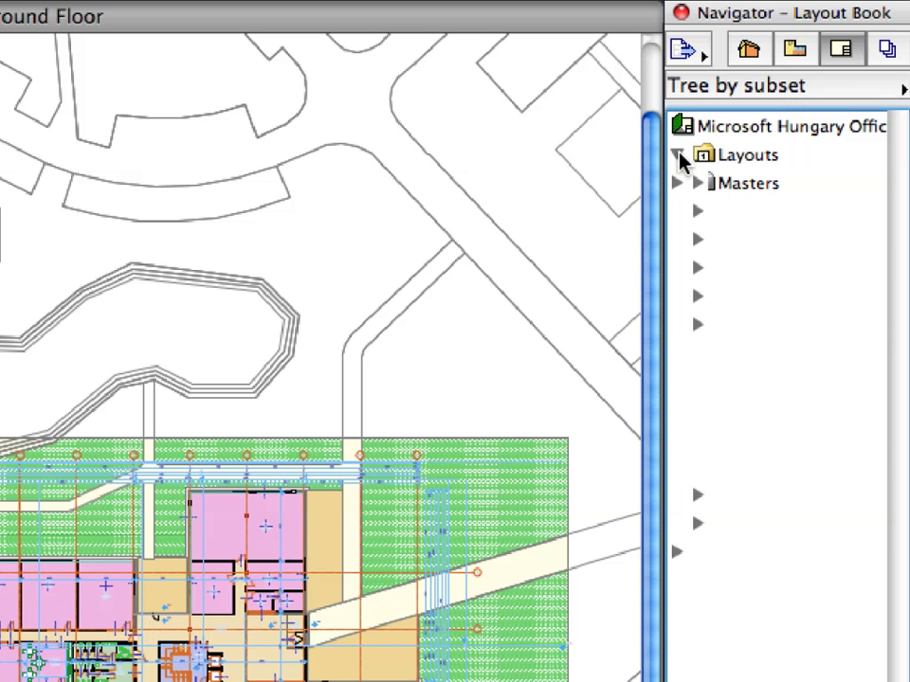
{"action": "left_click", "coordinate": [725, 162]}
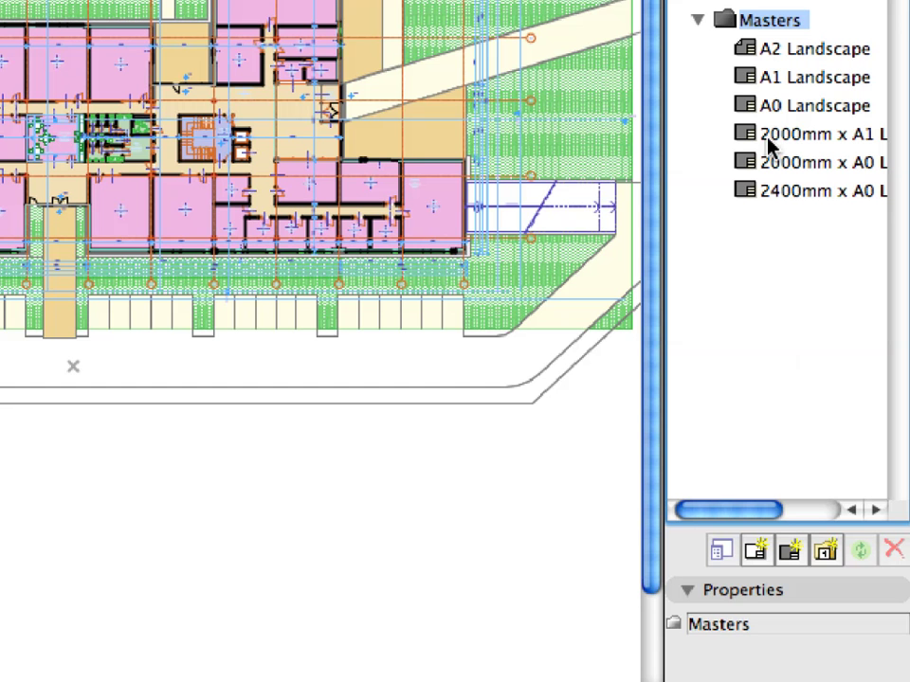
Create a new master layout named 'A2 Portrait', sized 841 / 594.
{"action": "left_click", "coordinate": [807, 555]}
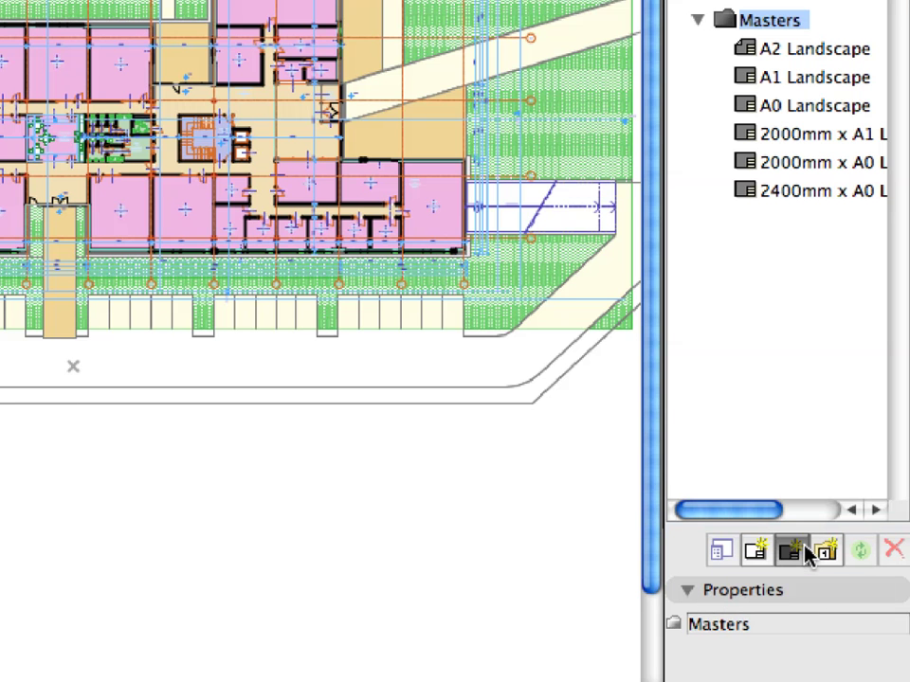
{"action": "type", "text": "A2 "}
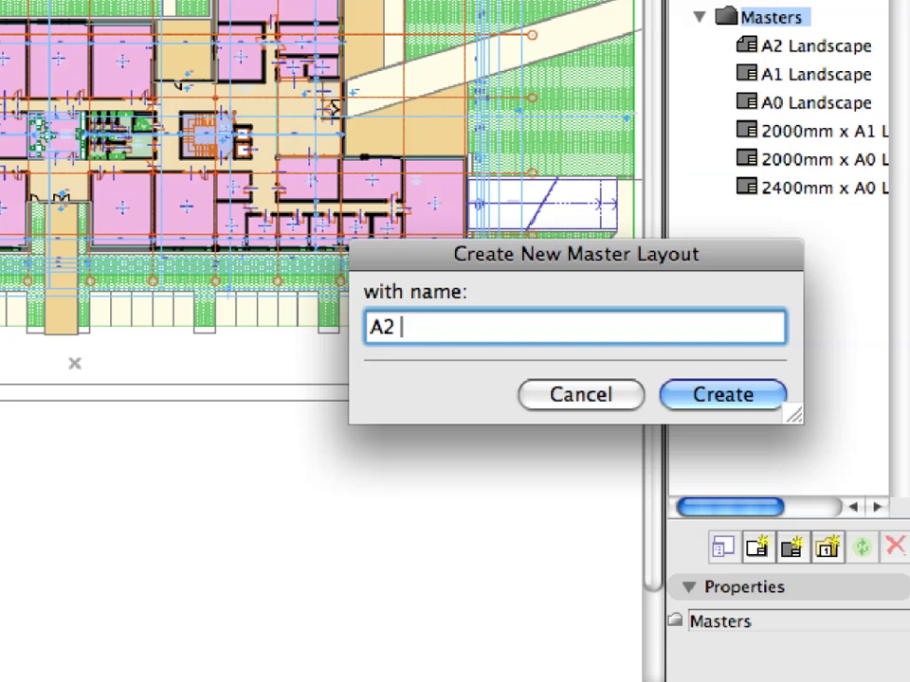
{"action": "type", "text": "Portra"}
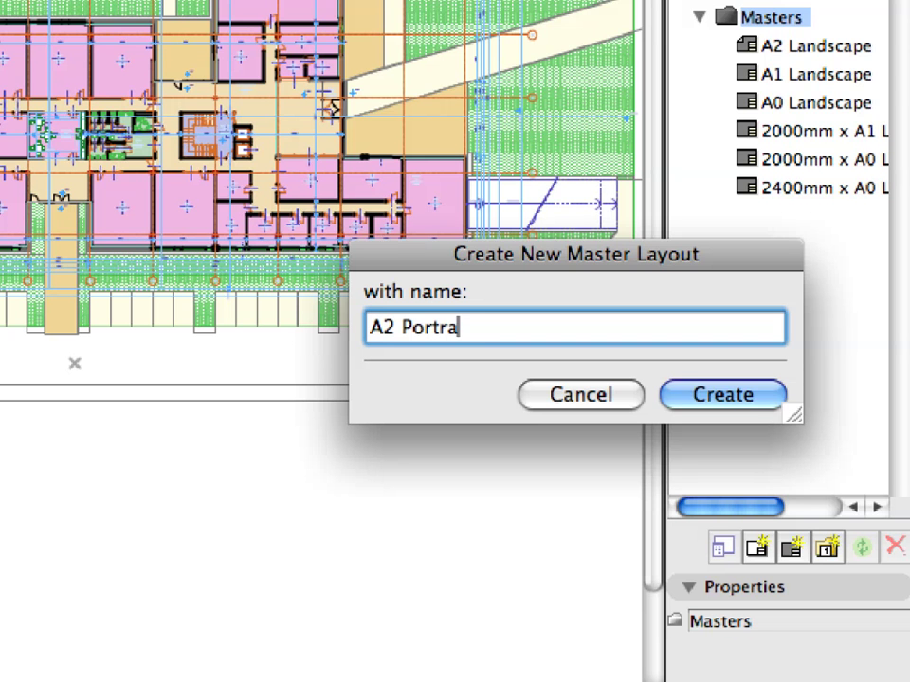
{"action": "type", "text": "it"}
{"action": "left_click", "coordinate": [768, 396]}
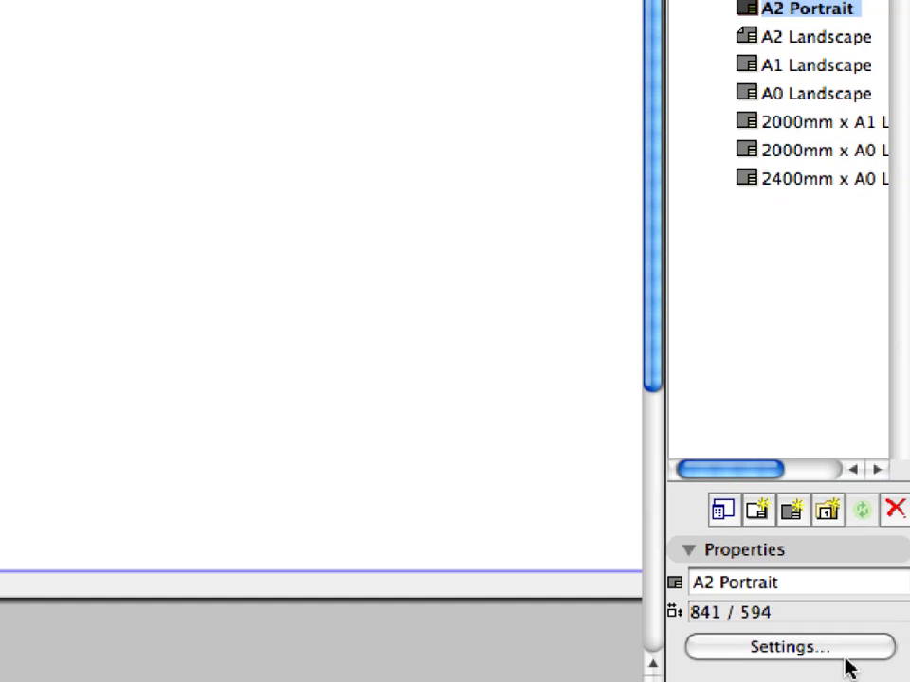
Set the A2 Portrait master to A2 (ISO) – Metric paper in portrait orientation.
{"action": "left_click", "coordinate": [850, 653]}
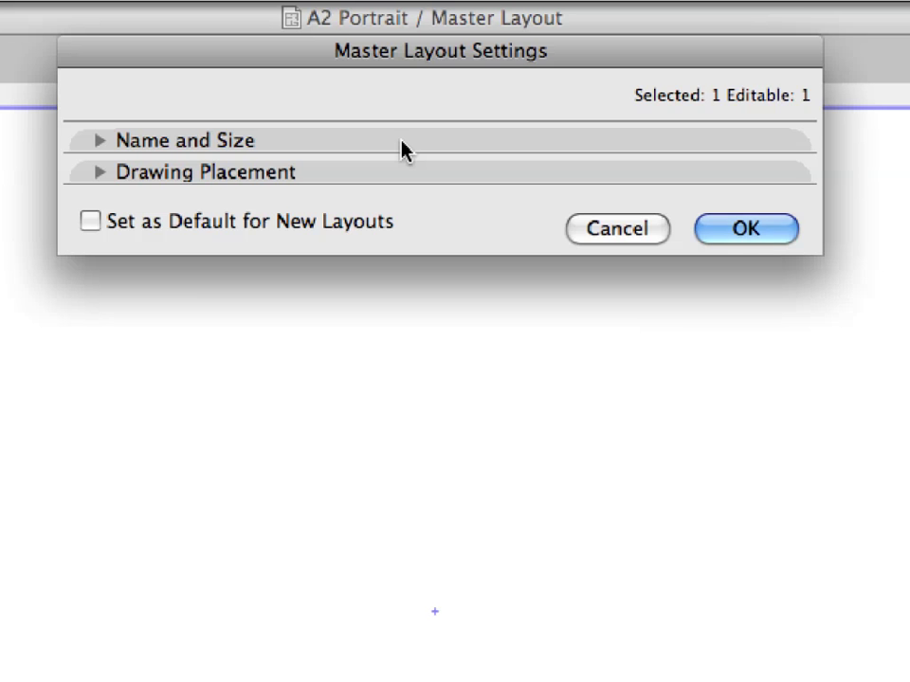
{"action": "left_click", "coordinate": [402, 147]}
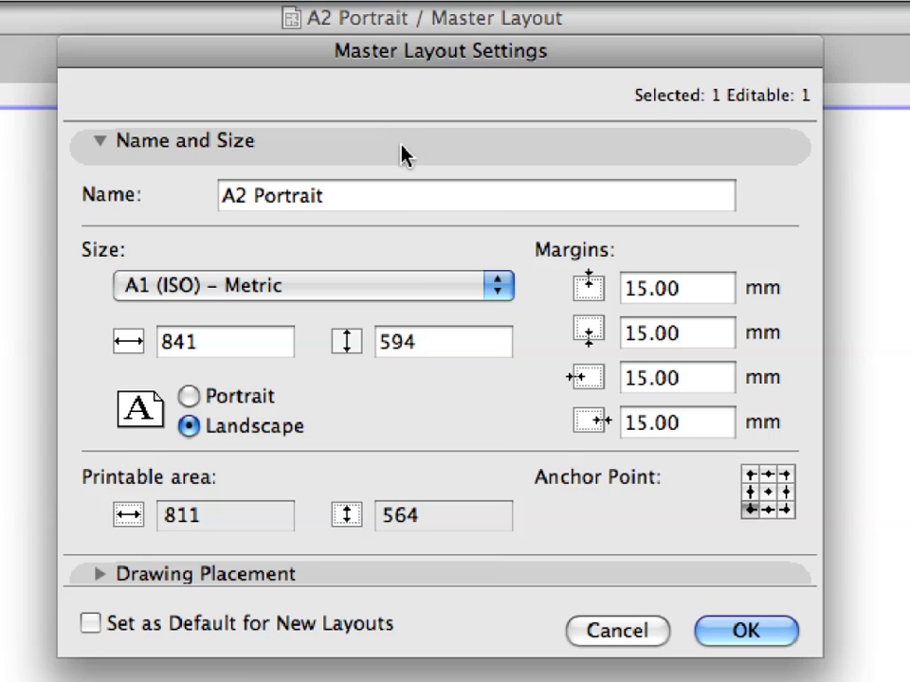
{"action": "left_click", "coordinate": [418, 298]}
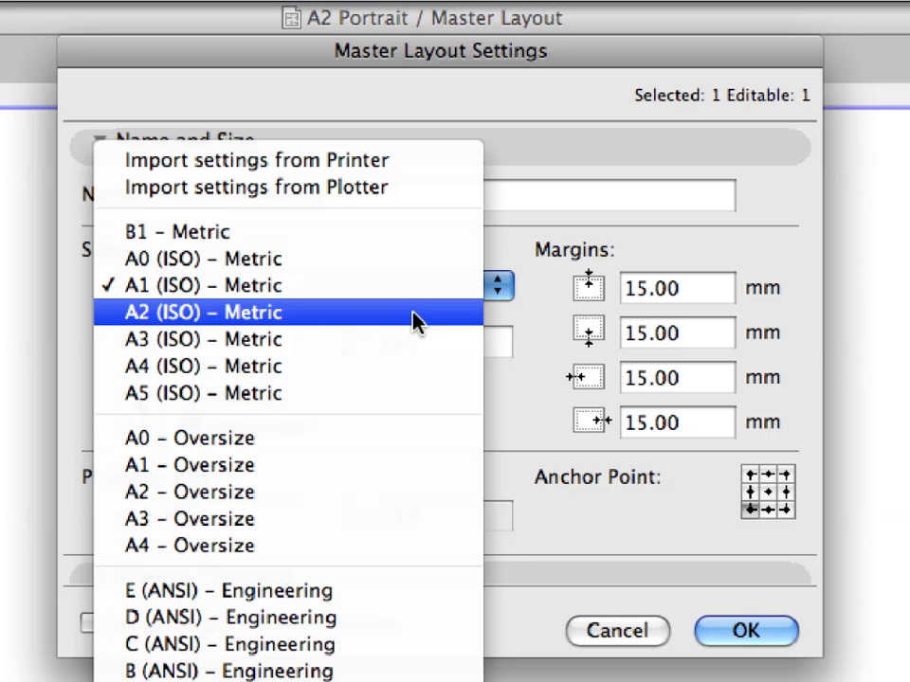
{"action": "left_click", "coordinate": [414, 313]}
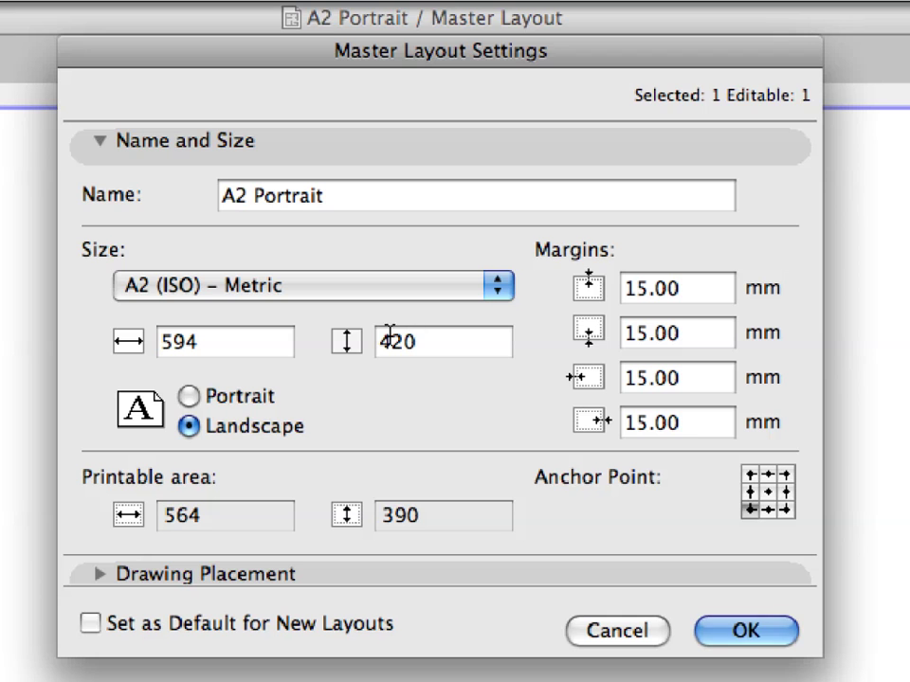
{"action": "left_click", "coordinate": [190, 398]}
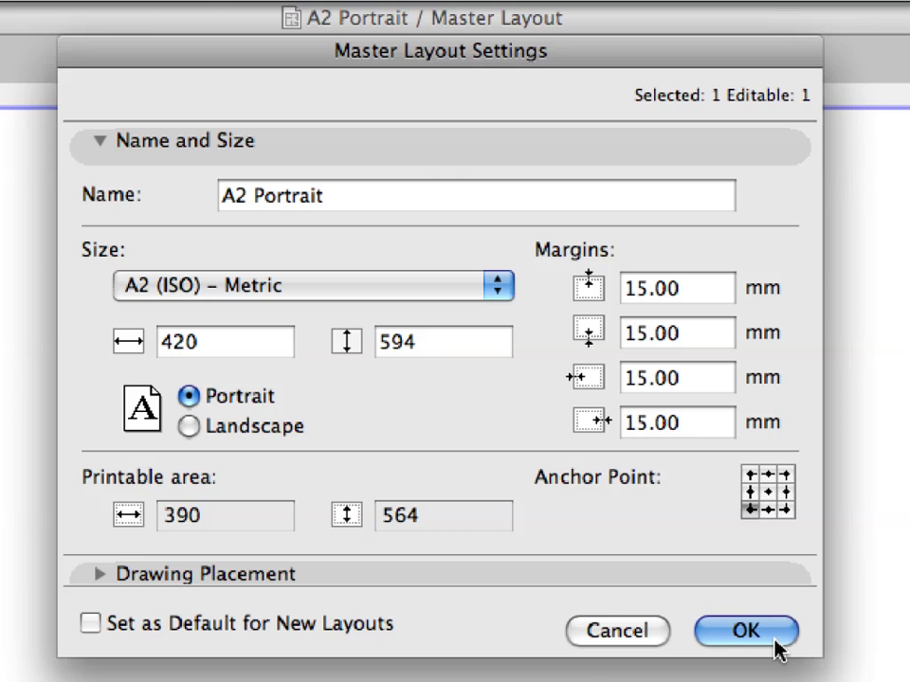
{"action": "left_click", "coordinate": [745, 632]}
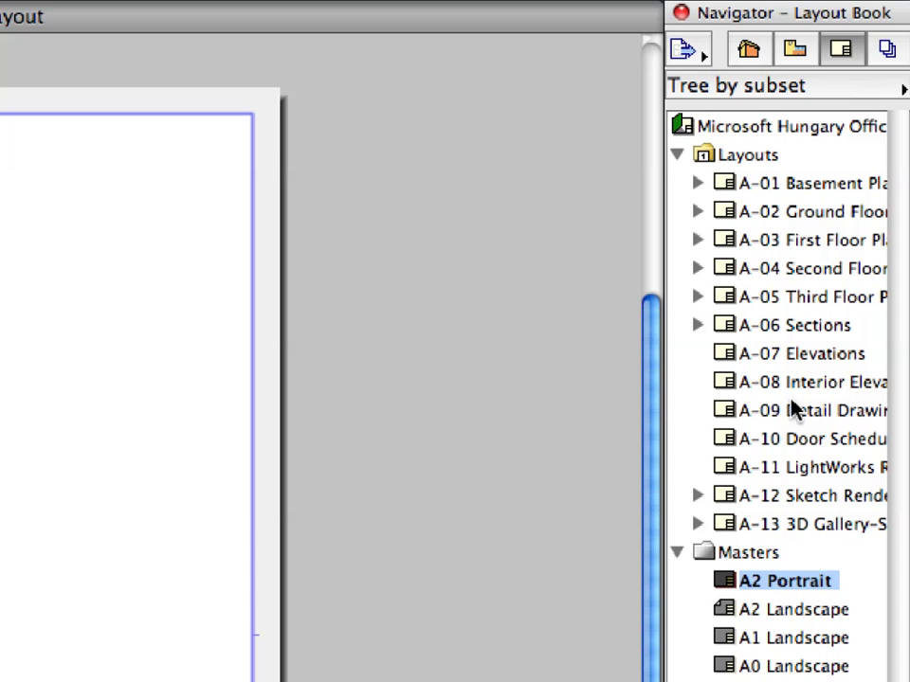
Open layout A-08 Interior Elevations and fit the whole sheet in the window.
{"action": "left_click", "coordinate": [830, 248]}
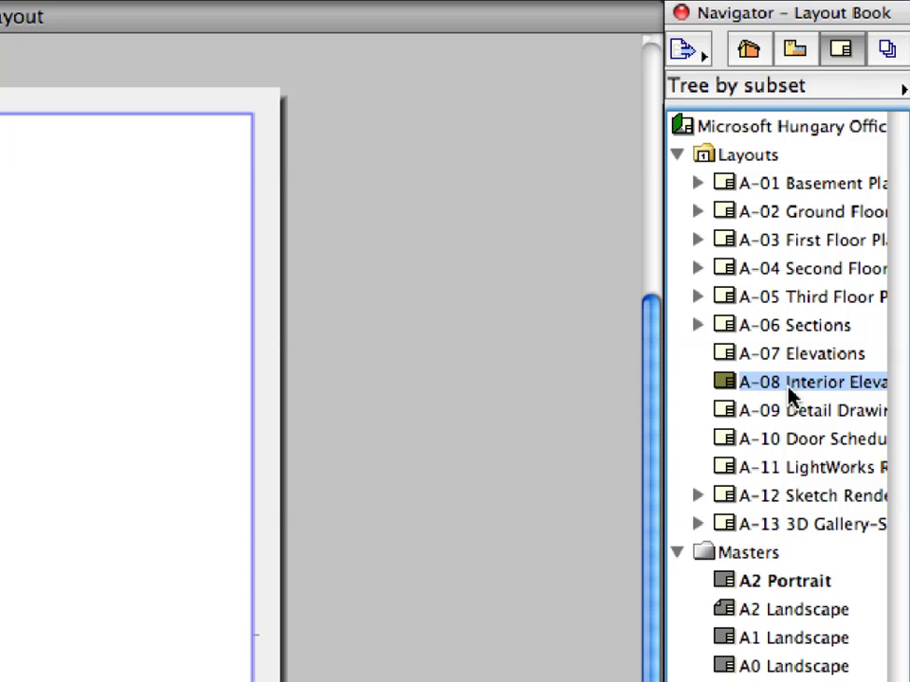
{"action": "double_click", "coordinate": [739, 387]}
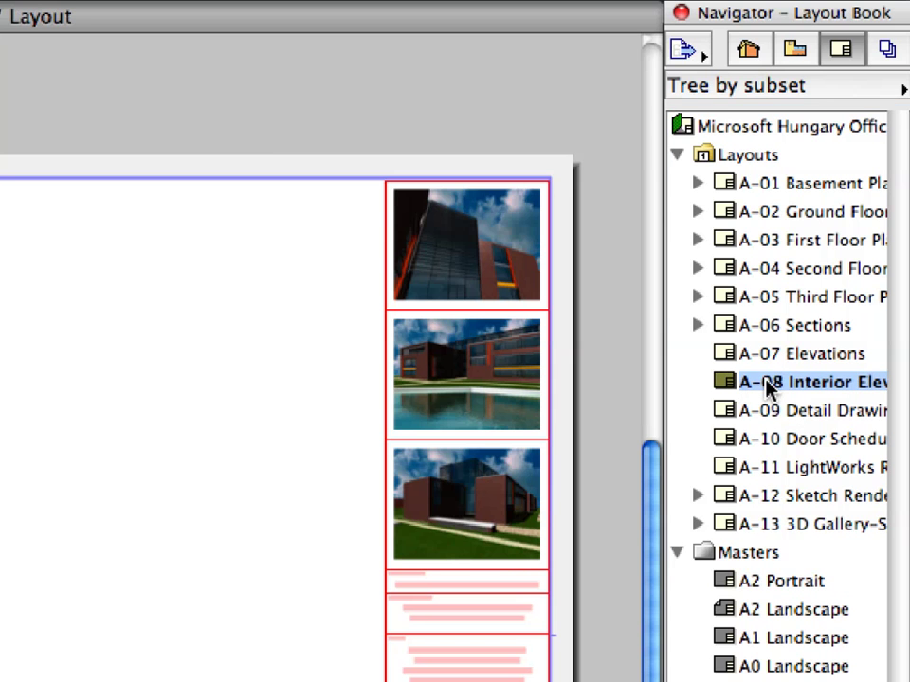
{"action": "right_click", "coordinate": [200, 82]}
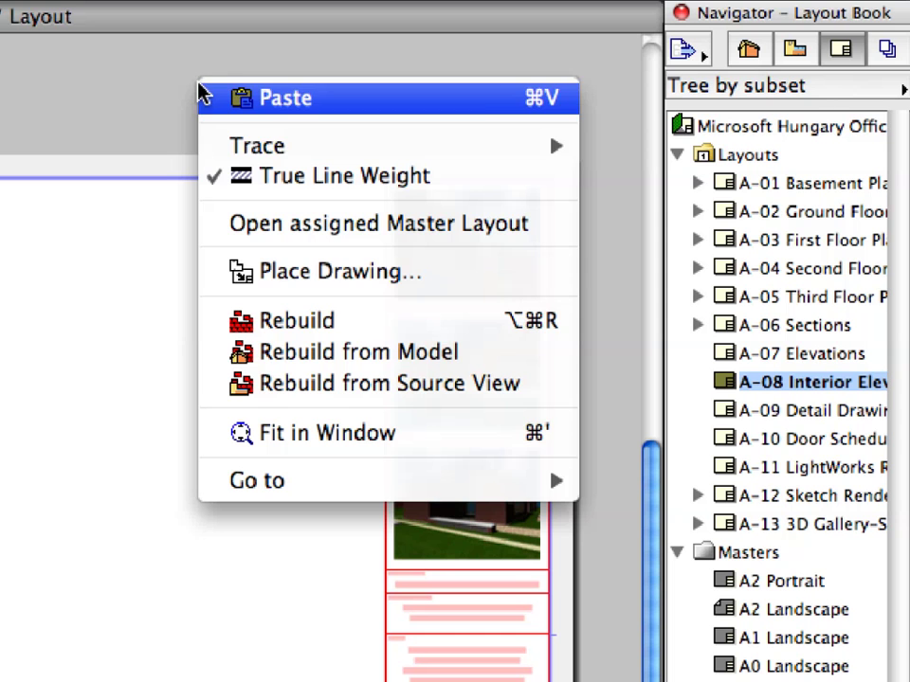
{"action": "left_click", "coordinate": [446, 433]}
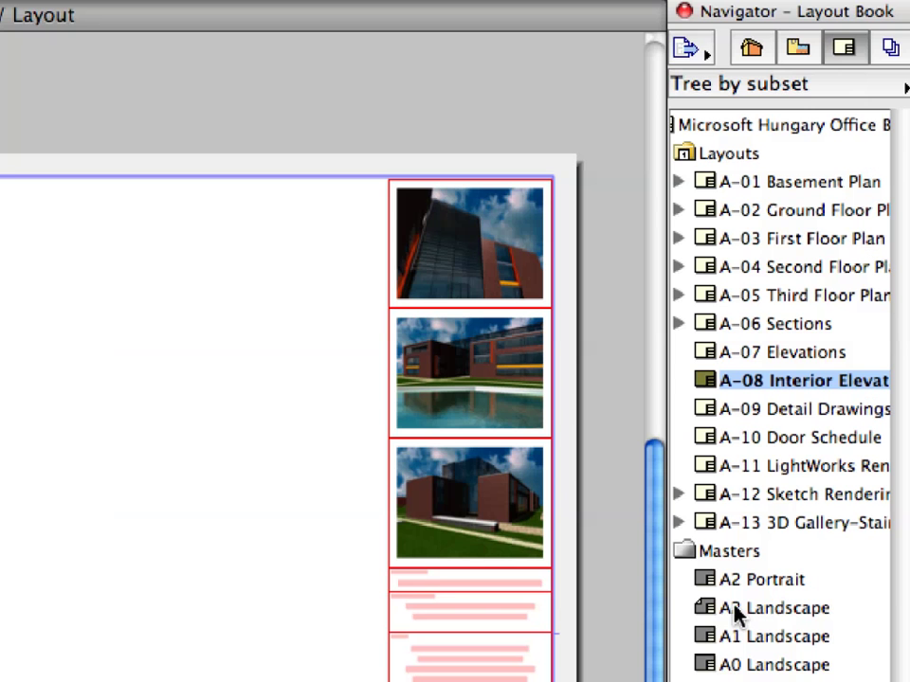
Assign the A2 Landscape master to layout A-08 and reopen its sheet.
{"action": "left_click", "coordinate": [710, 609]}
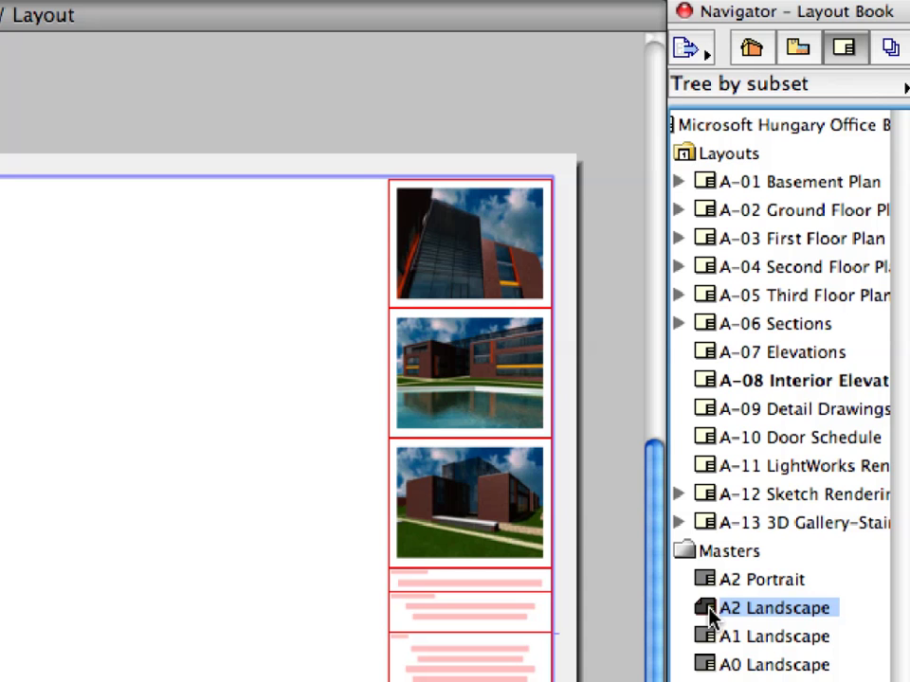
{"action": "left_click_drag", "start_coordinate": [709, 611], "coordinate": [706, 385]}
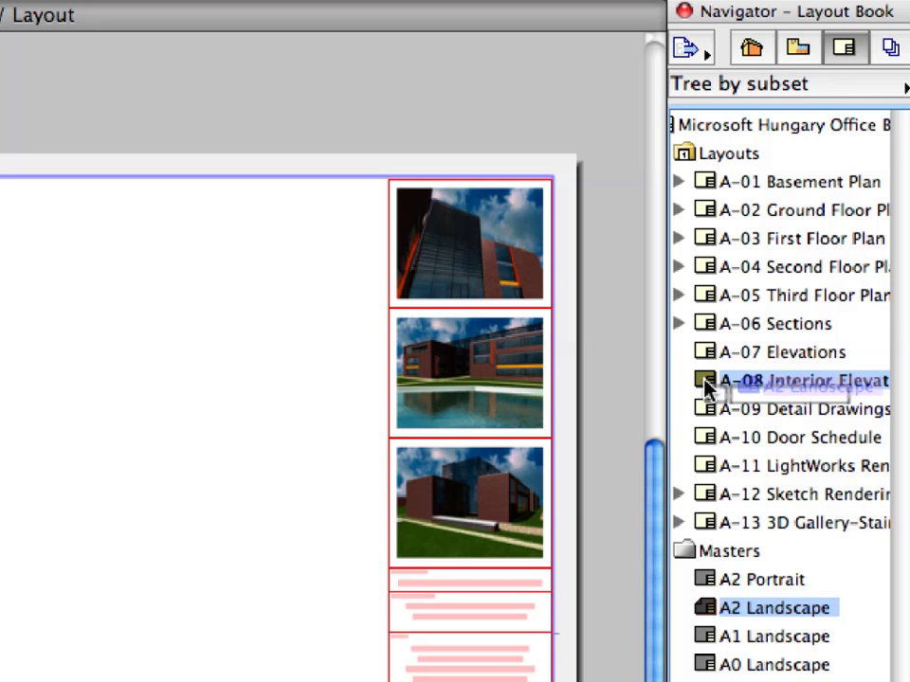
{"action": "left_click_drag", "start_coordinate": [705, 380], "coordinate": [705, 381]}
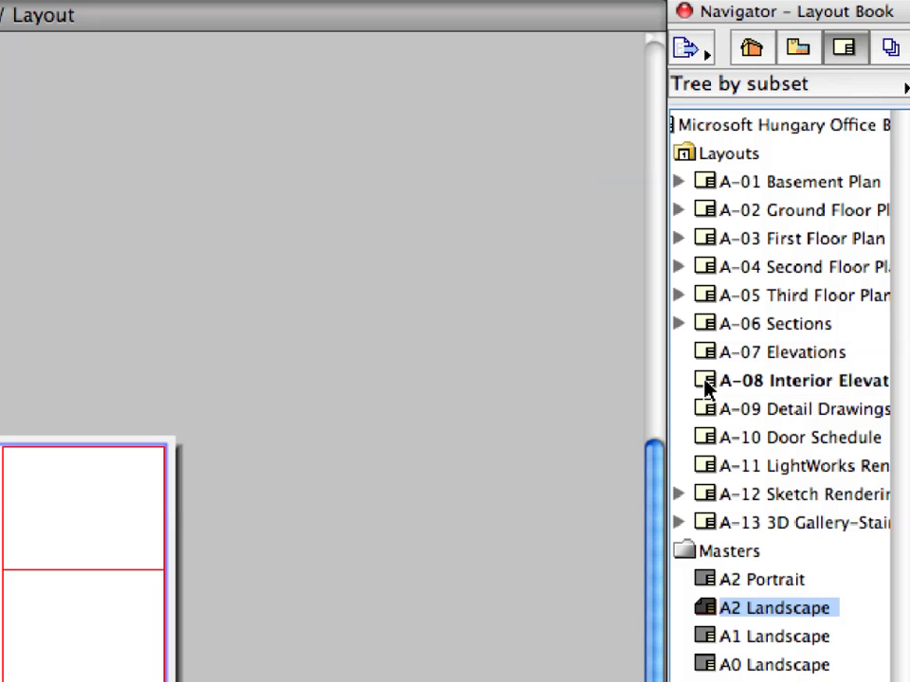
{"action": "left_click", "coordinate": [706, 384]}
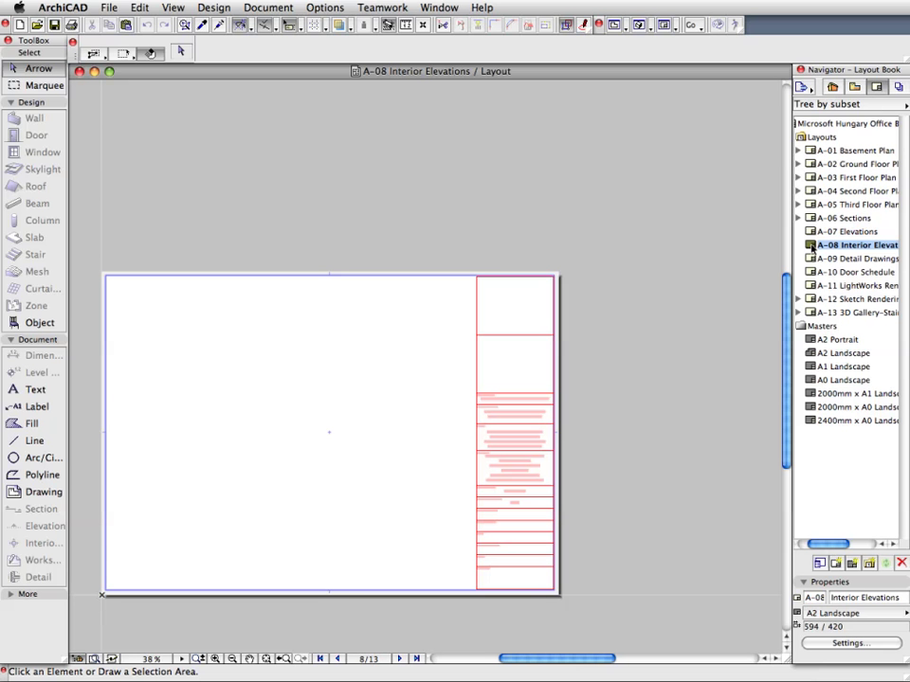
{"action": "double_click", "coordinate": [812, 247]}
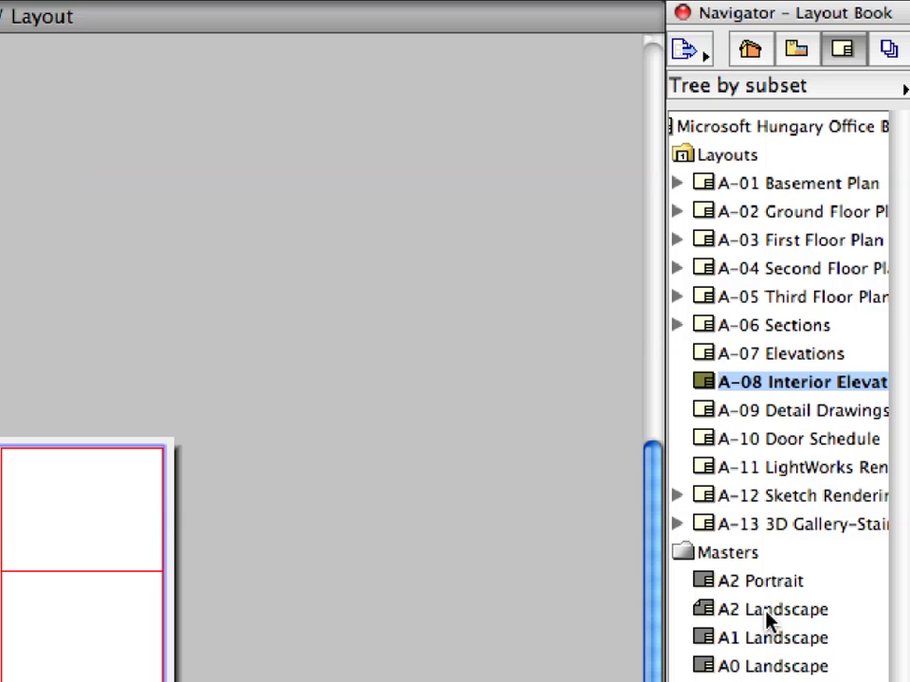
Open the A2 Landscape master, fit it in the window and zoom into its title block.
{"action": "left_click", "coordinate": [840, 357]}
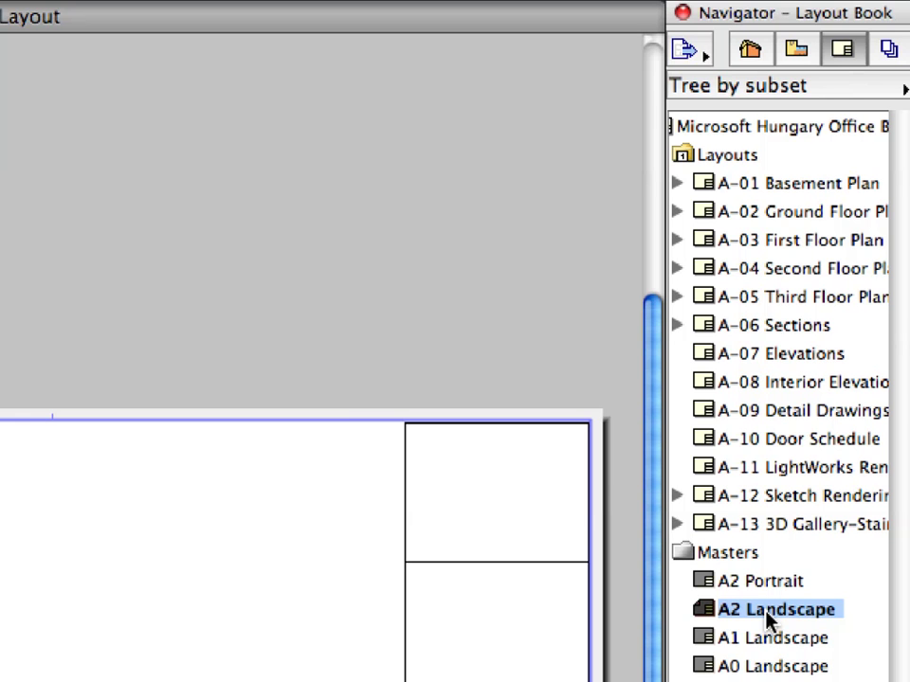
{"action": "right_click", "coordinate": [55, 146]}
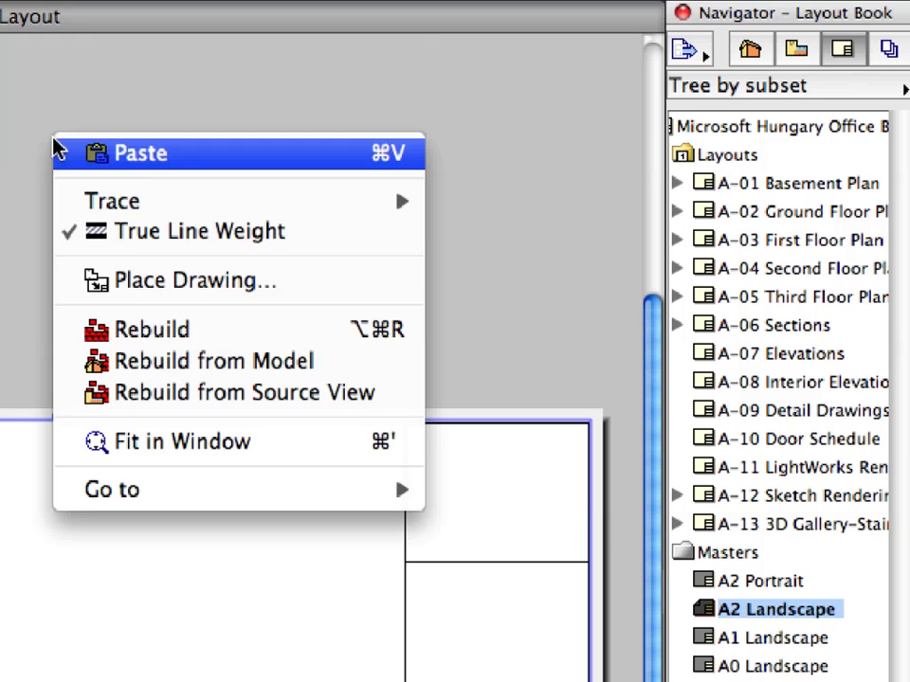
{"action": "left_click", "coordinate": [254, 443]}
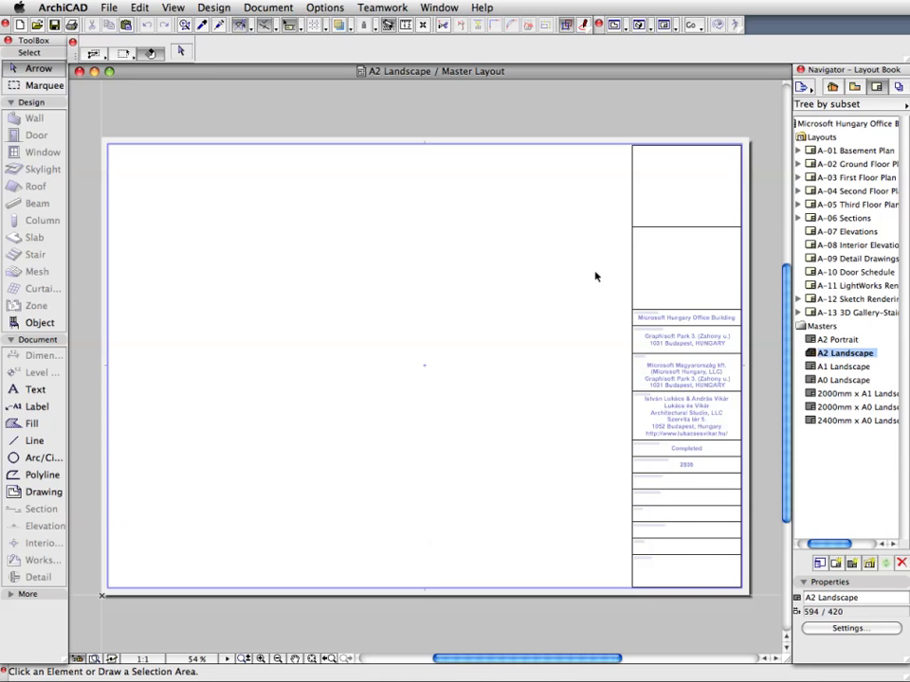
{"action": "key", "text": "super+plus"}
{"action": "left_click", "coordinate": [605, 441]}
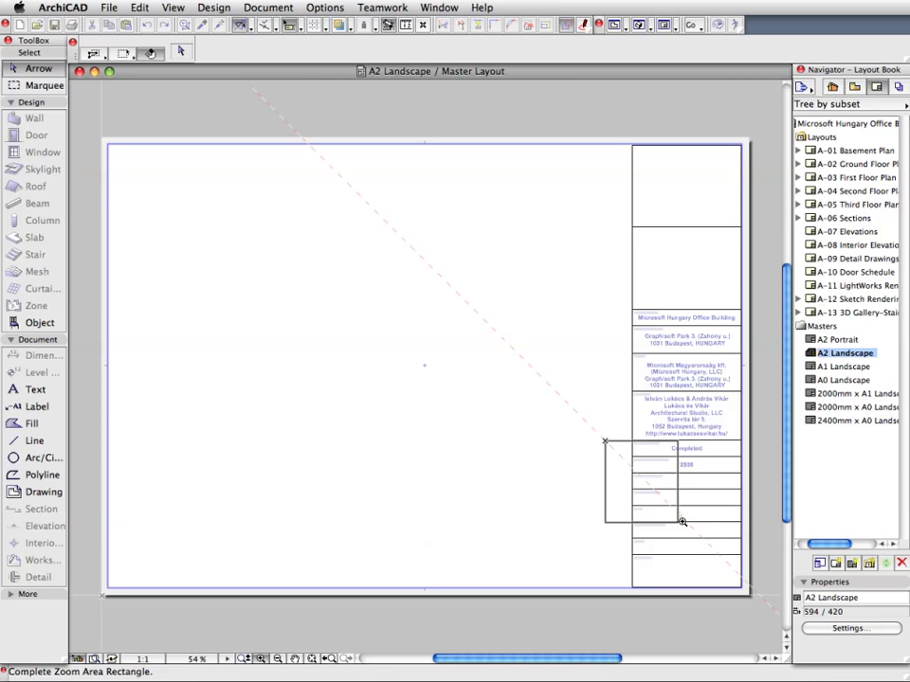
{"action": "left_click", "coordinate": [758, 597]}
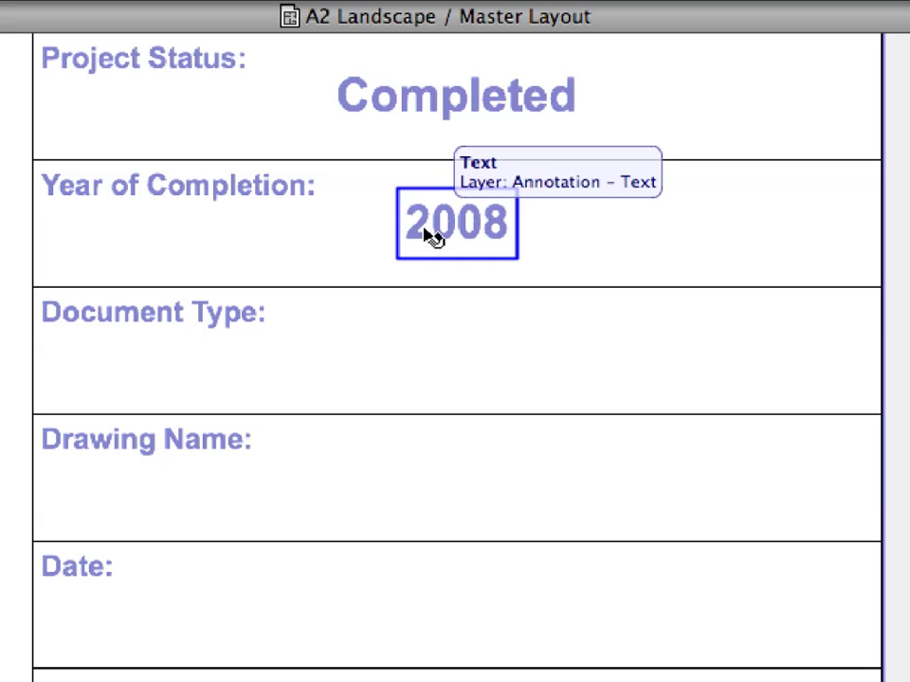
Multiply the Year of Completion 2008 text with Drag and Increment, 6 copies.
{"action": "left_click", "coordinate": [431, 237]}
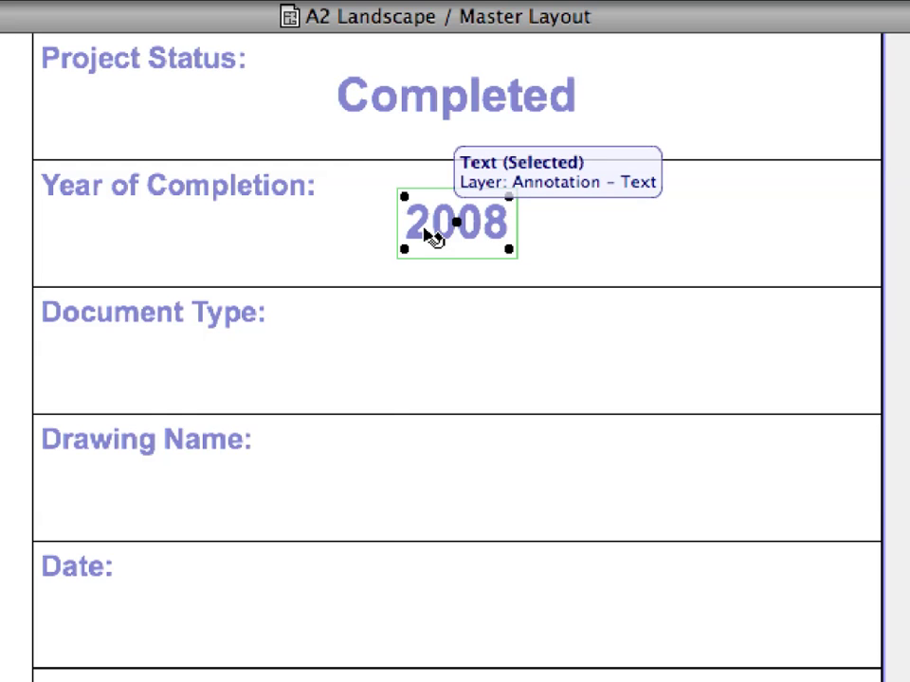
{"action": "right_click", "coordinate": [14, 99]}
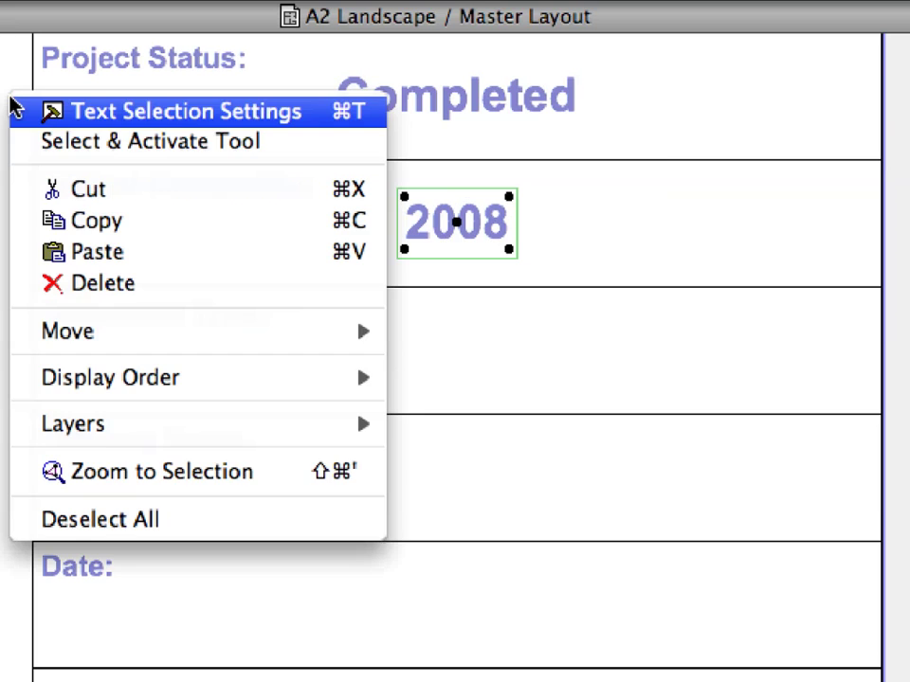
{"action": "mouse_move", "coordinate": [109, 334]}
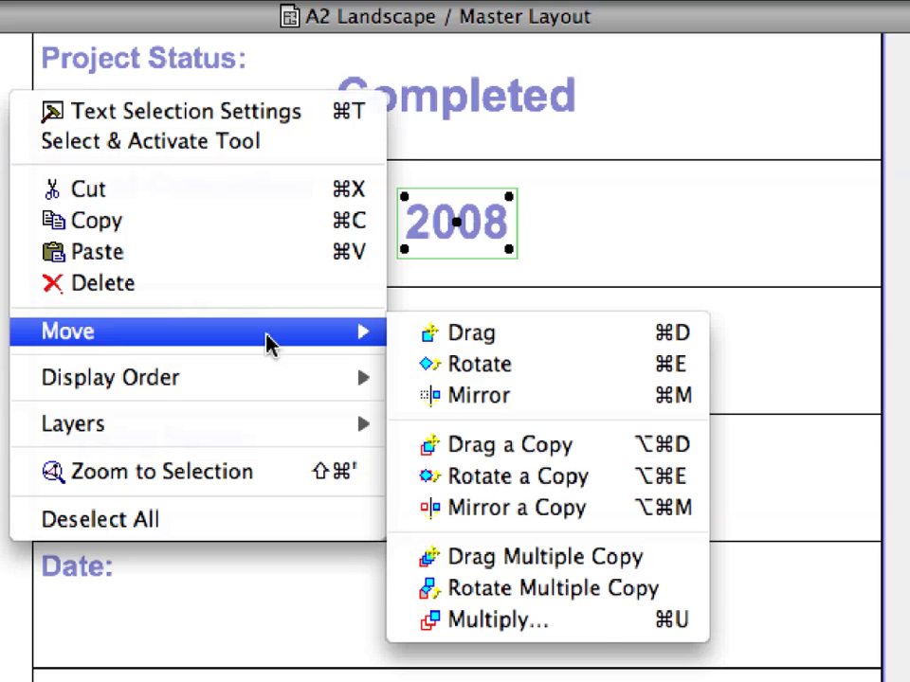
{"action": "left_click", "coordinate": [604, 622]}
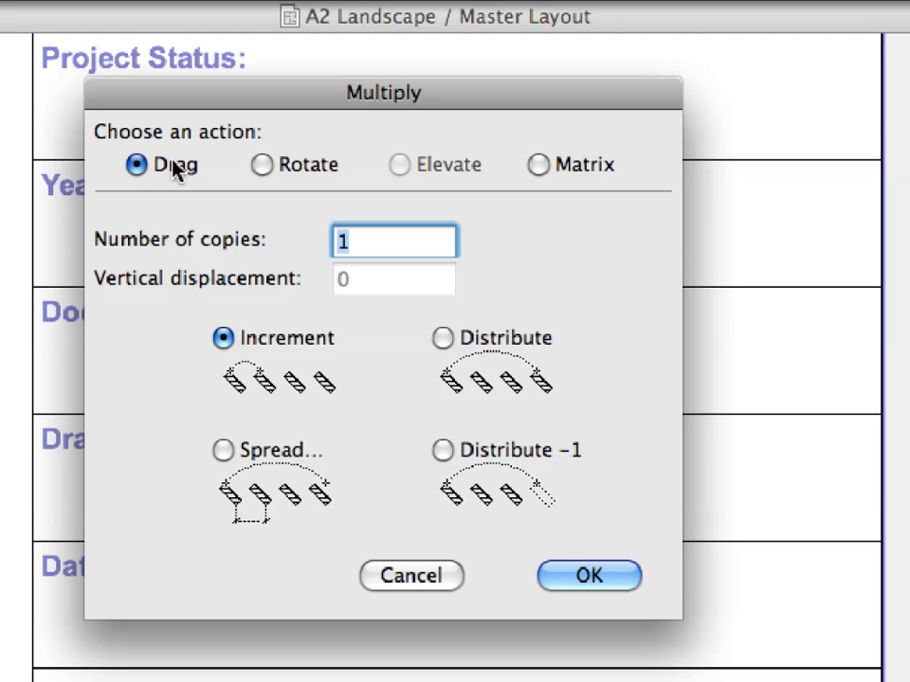
{"action": "left_click_drag", "start_coordinate": [361, 238], "coordinate": [305, 238]}
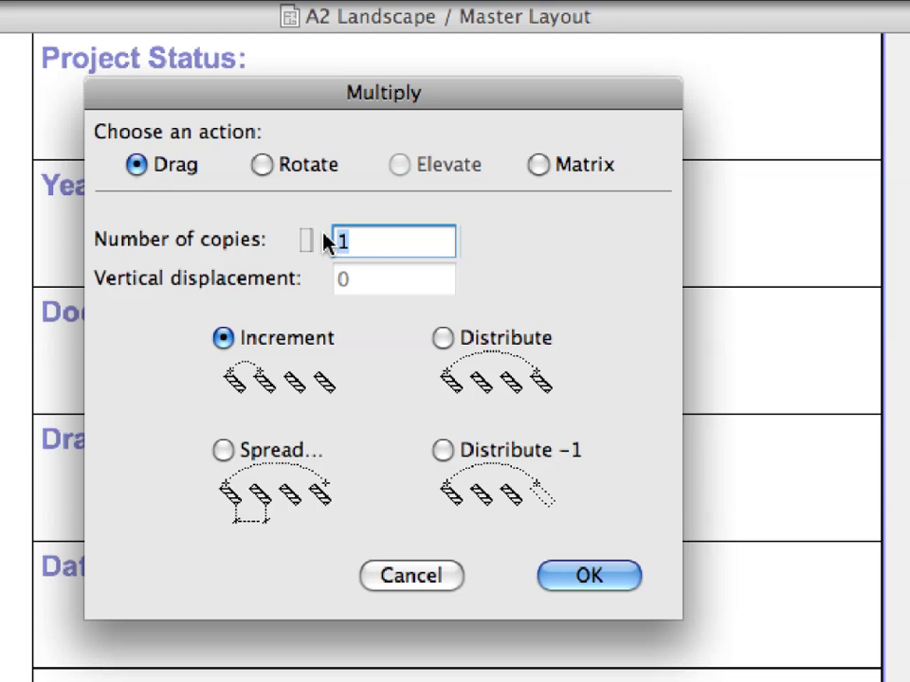
{"action": "type", "text": "6"}
{"action": "left_click", "coordinate": [625, 576]}
Copy the 2008 text into the six lower title block rows at 15-unit spacing, down to Layout ID.
{"action": "left_click", "coordinate": [177, 221]}
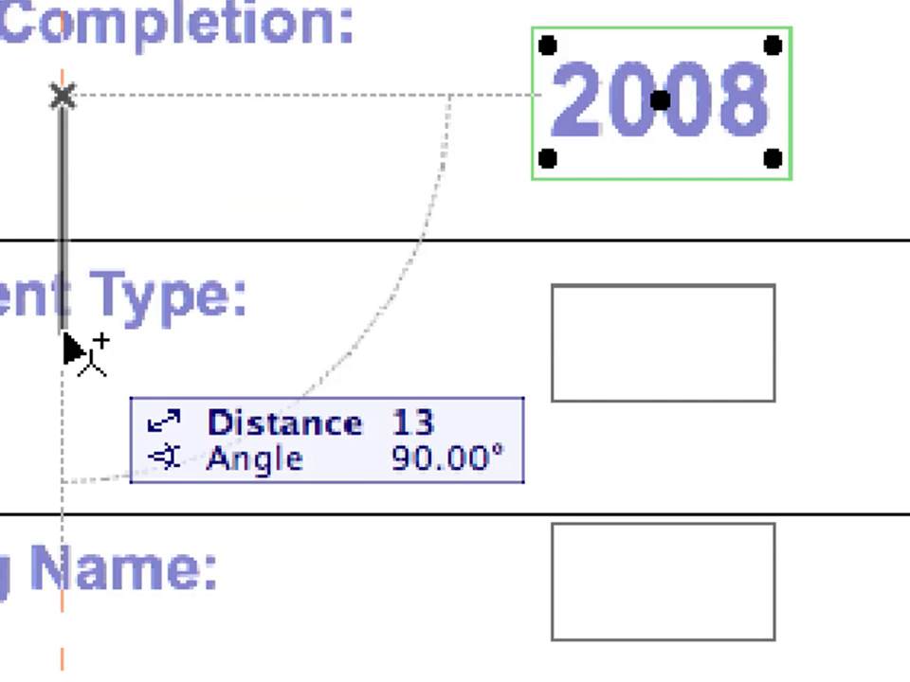
{"action": "type", "text": "15"}
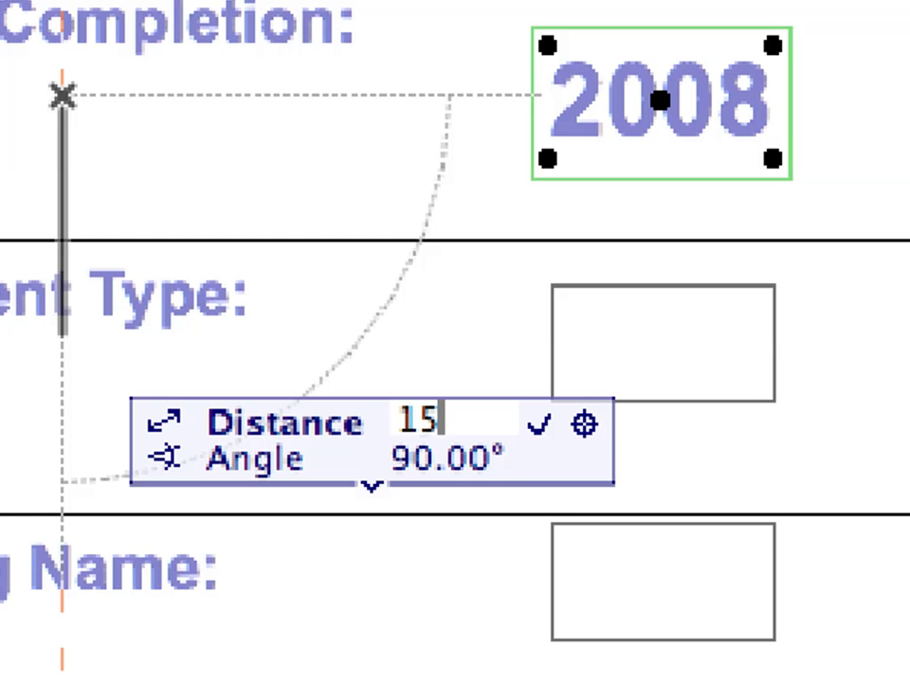
{"action": "key", "text": "Return"}
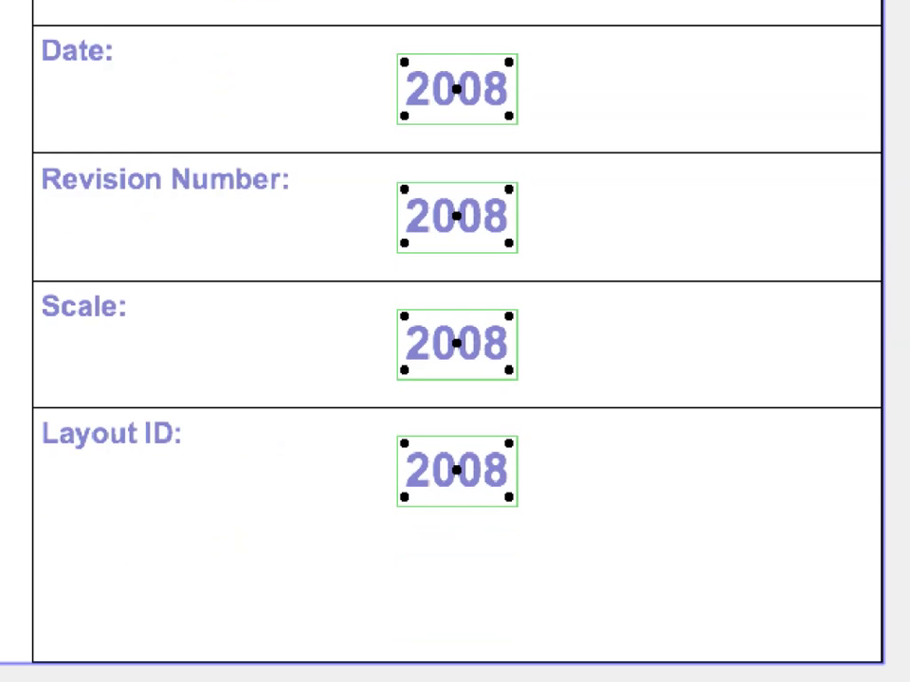
{"action": "key", "text": "Escape"}
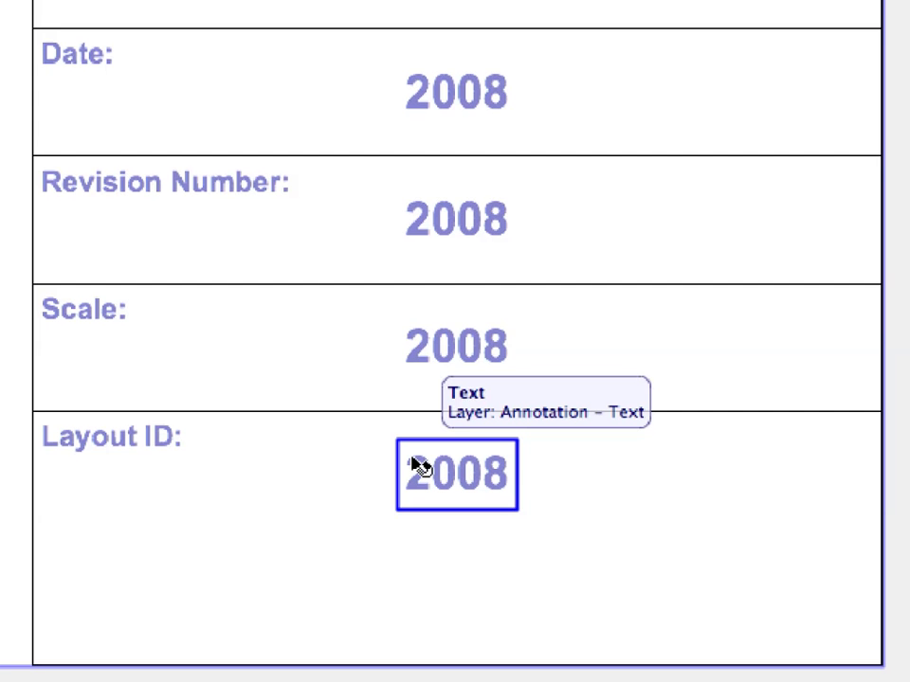
Drag the Layout ID row's 2008 text 7 units lower within its box.
{"action": "left_click", "coordinate": [420, 466]}
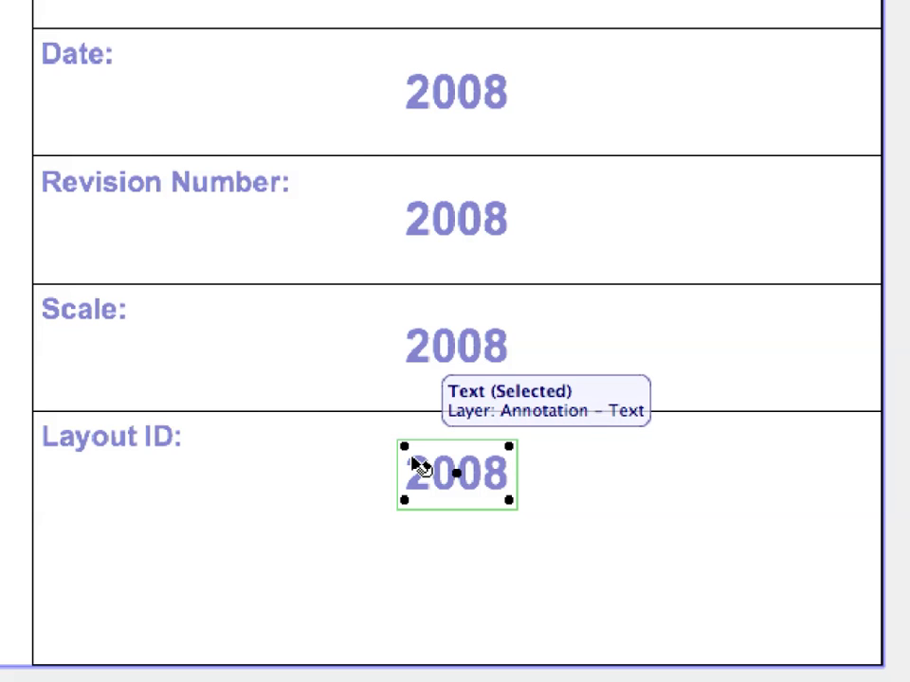
{"action": "right_click", "coordinate": [15, 19]}
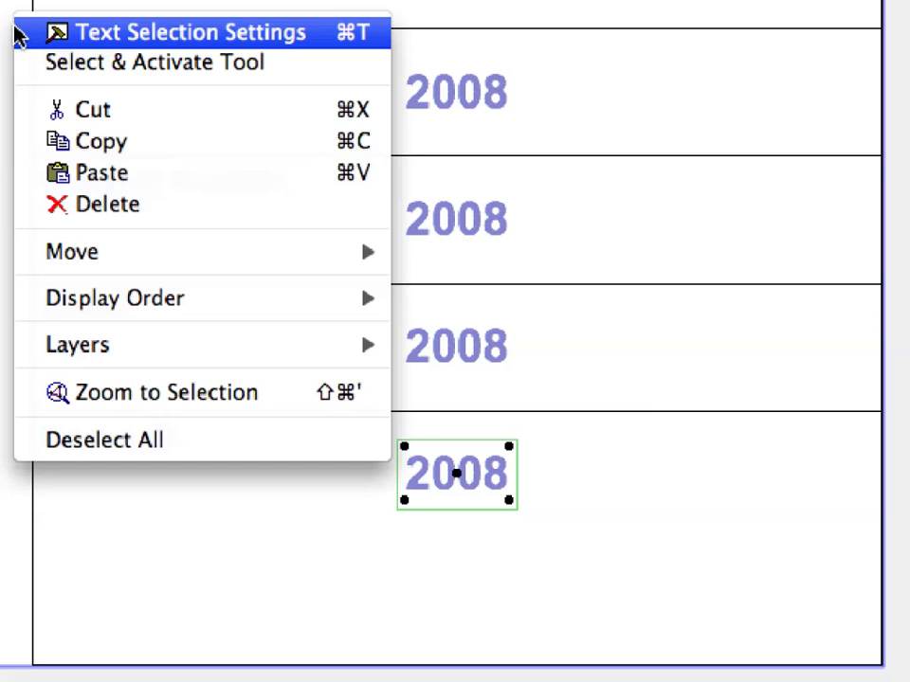
{"action": "mouse_move", "coordinate": [158, 252]}
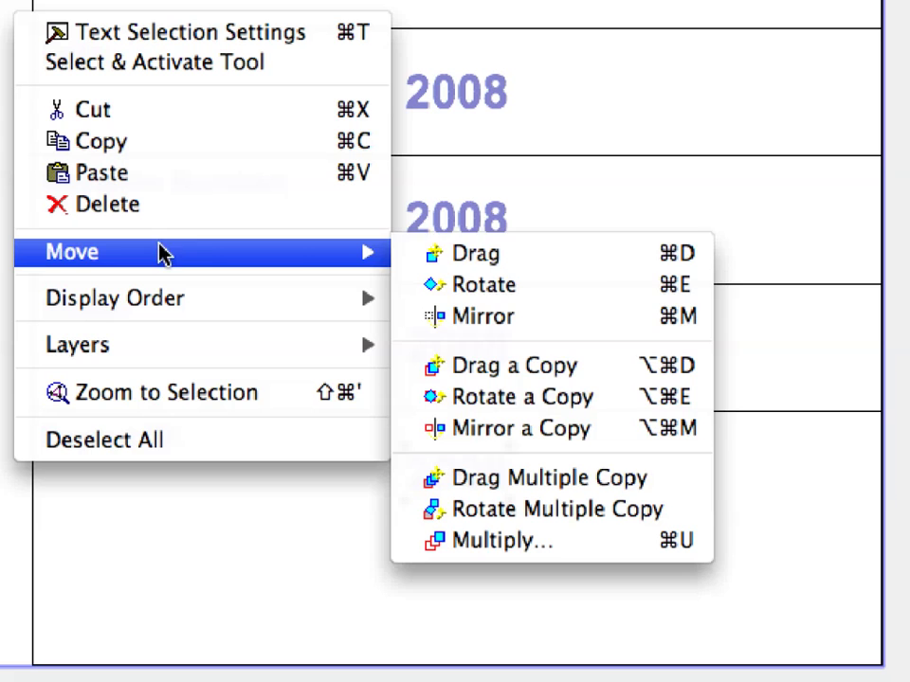
{"action": "left_click", "coordinate": [597, 264]}
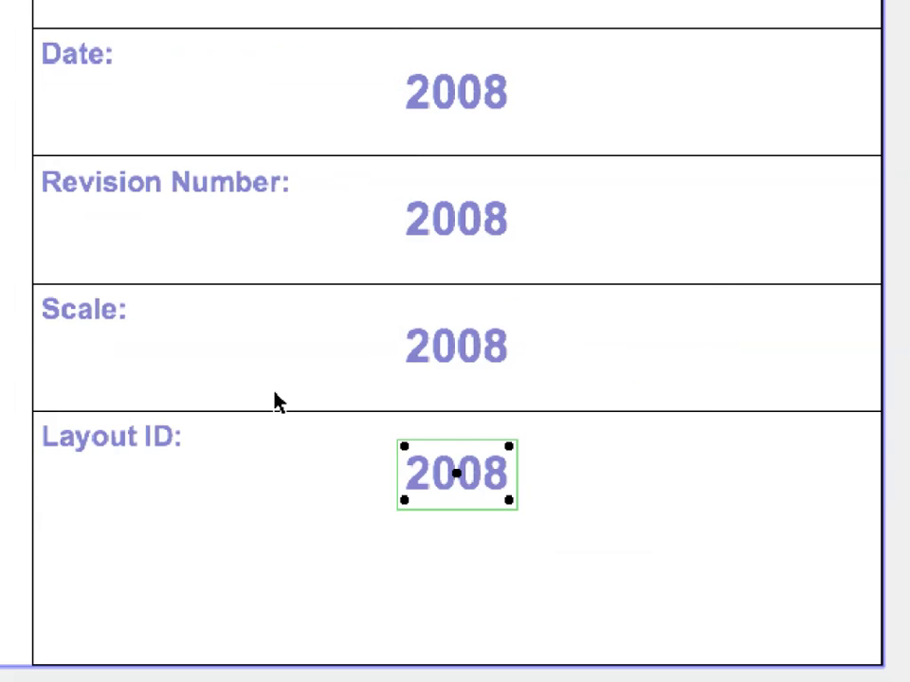
{"action": "left_click", "coordinate": [253, 442]}
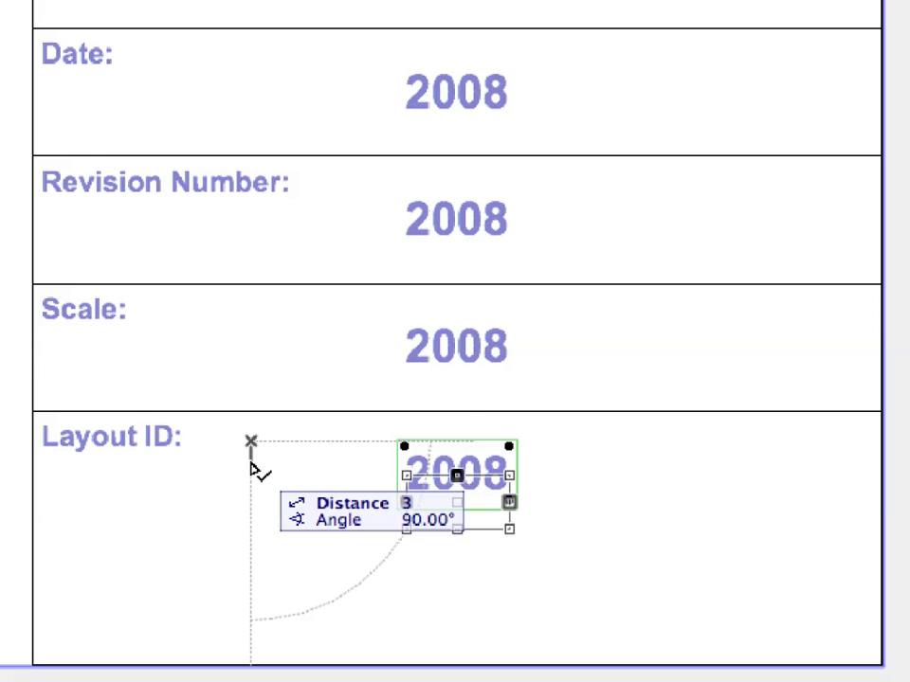
{"action": "type", "text": "7"}
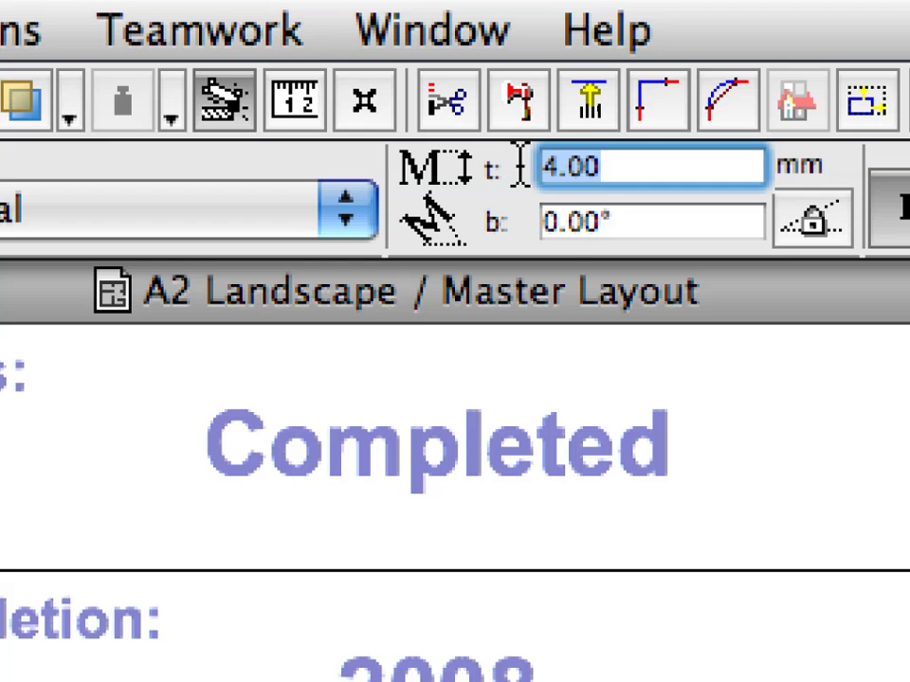
Set the Layout ID 2008 text size to 15.00 and the Scale 2008 text to 8.00.
{"action": "type", "text": "15"}
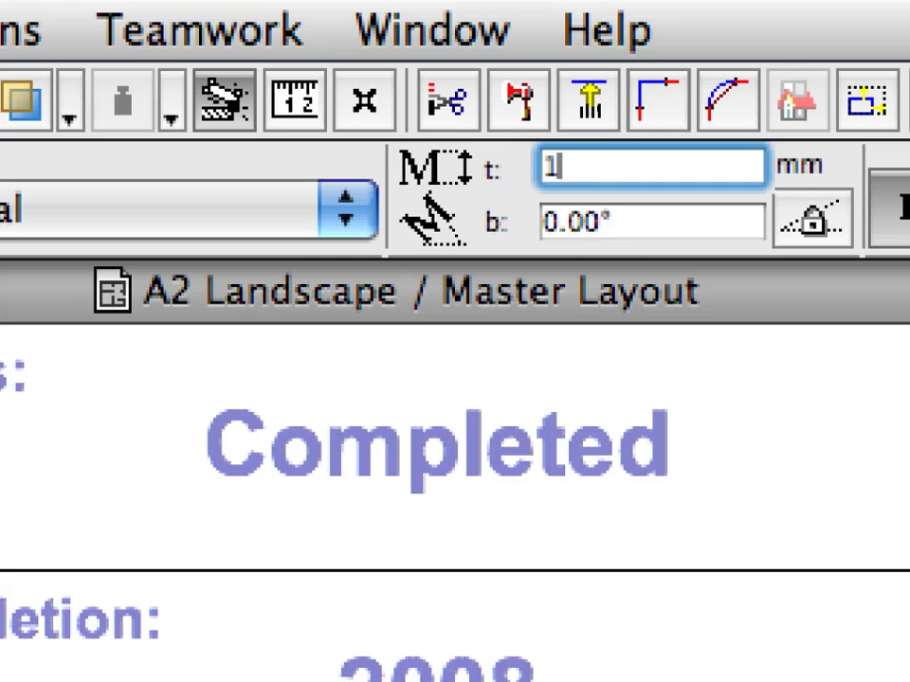
{"action": "type", "text": ".00"}
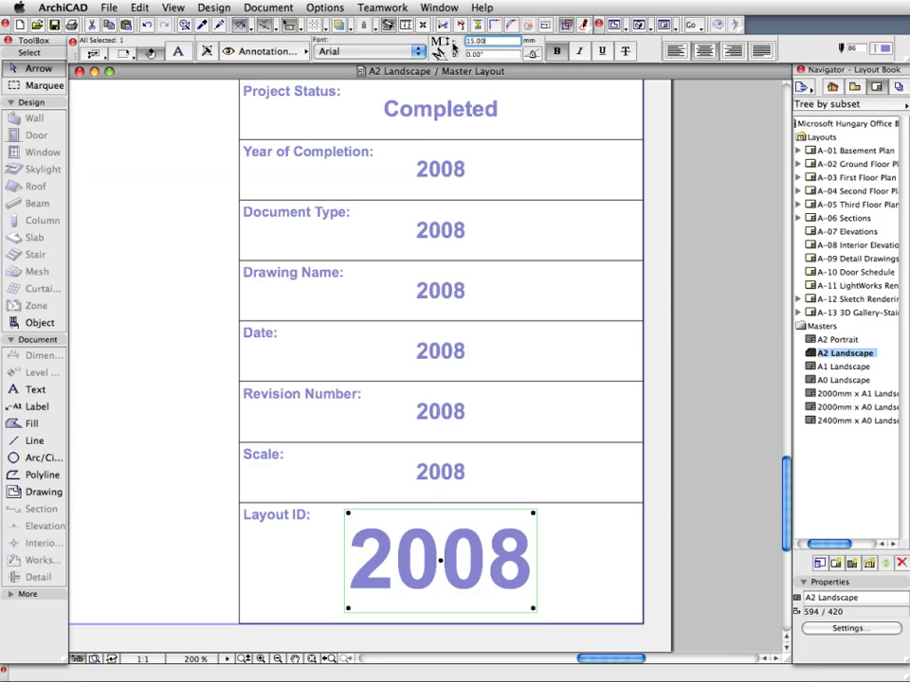
{"action": "left_click", "coordinate": [409, 471]}
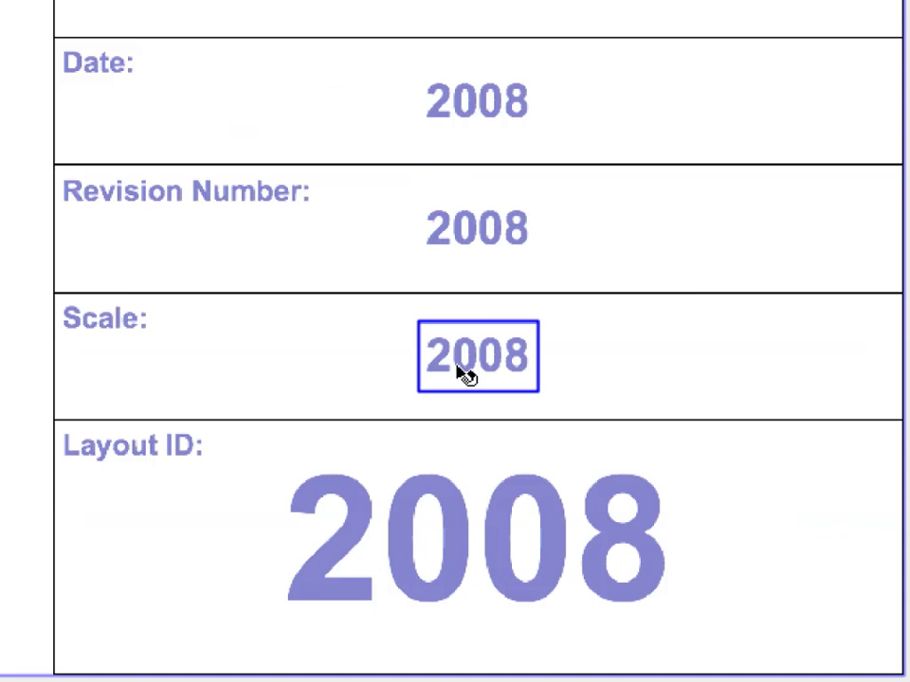
{"action": "left_click", "coordinate": [467, 376]}
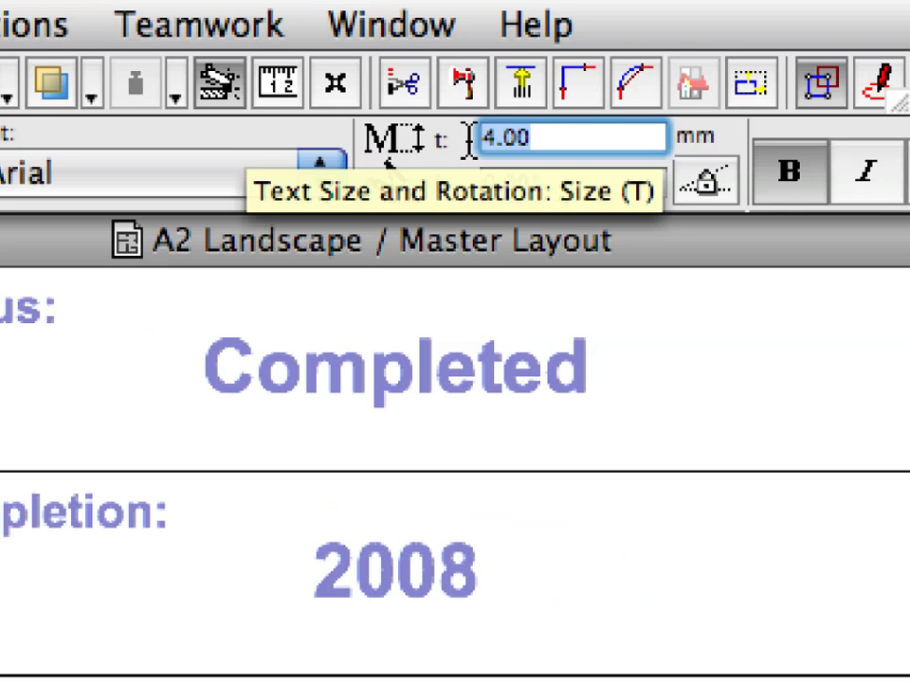
{"action": "type", "text": "8"}
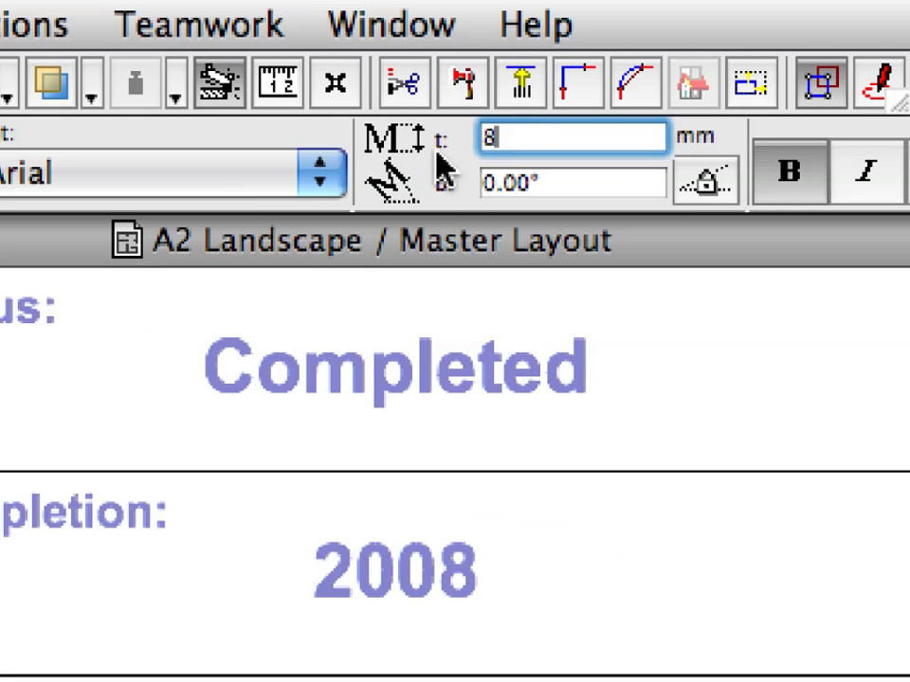
{"action": "type", "text": ".00"}
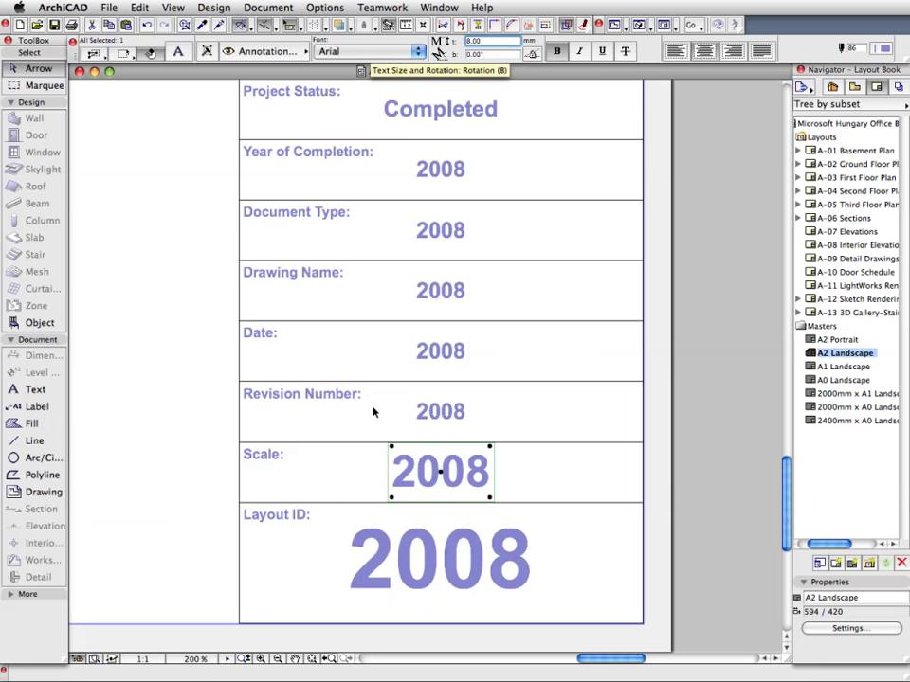
{"action": "left_click", "coordinate": [357, 479]}
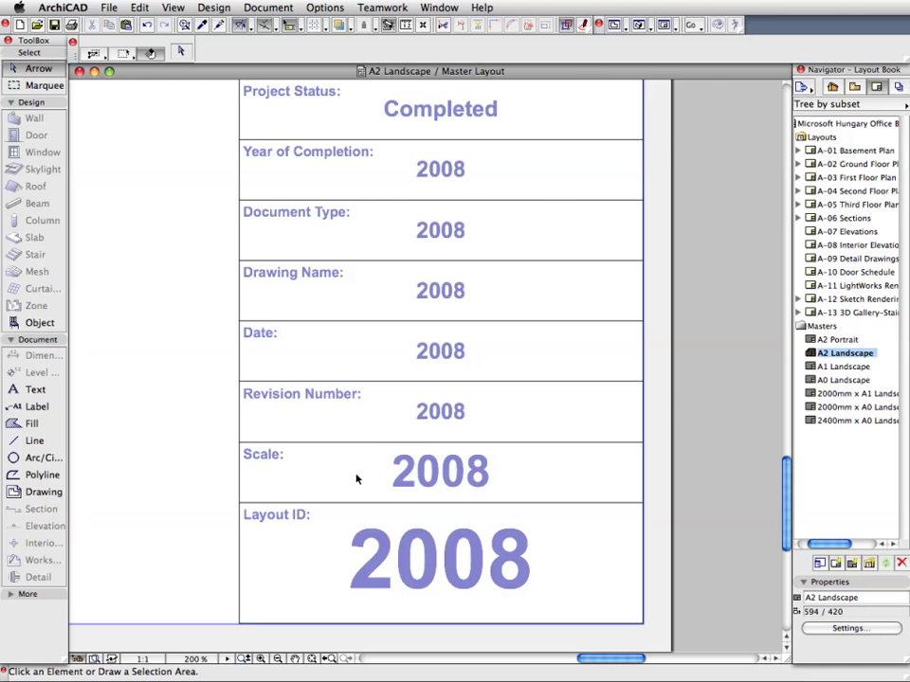
Add Project Info entry 21 'Document Type' with description 'Design Documentation'.
{"action": "left_click", "coordinate": [110, 8]}
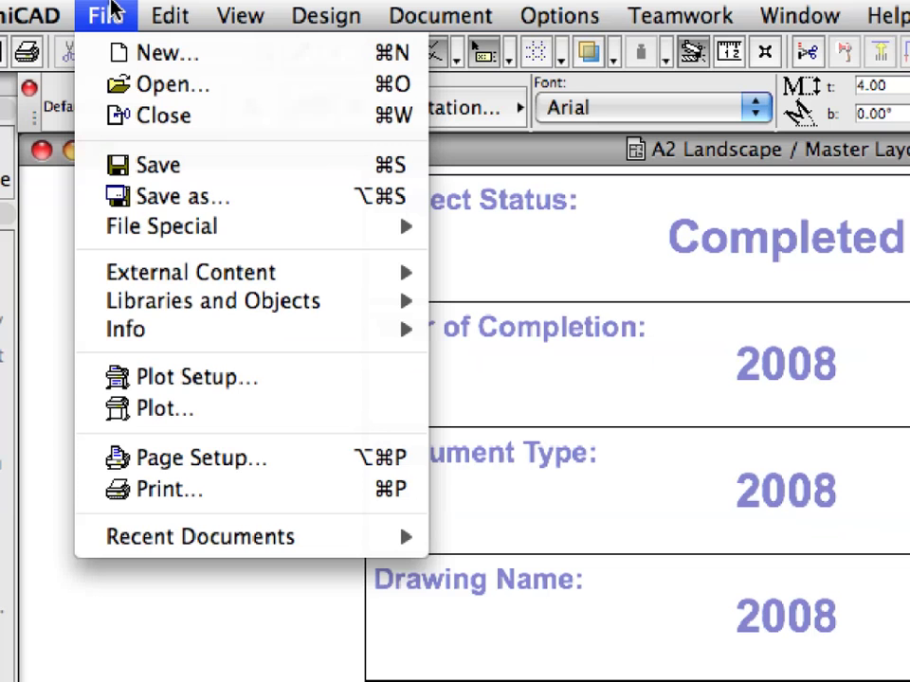
{"action": "mouse_move", "coordinate": [148, 334]}
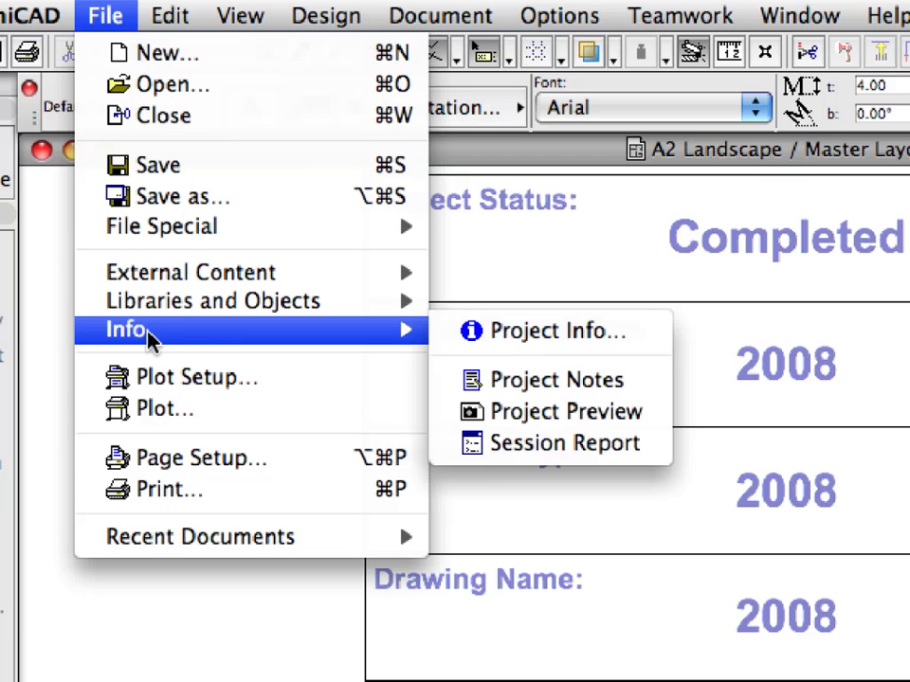
{"action": "left_click", "coordinate": [640, 346]}
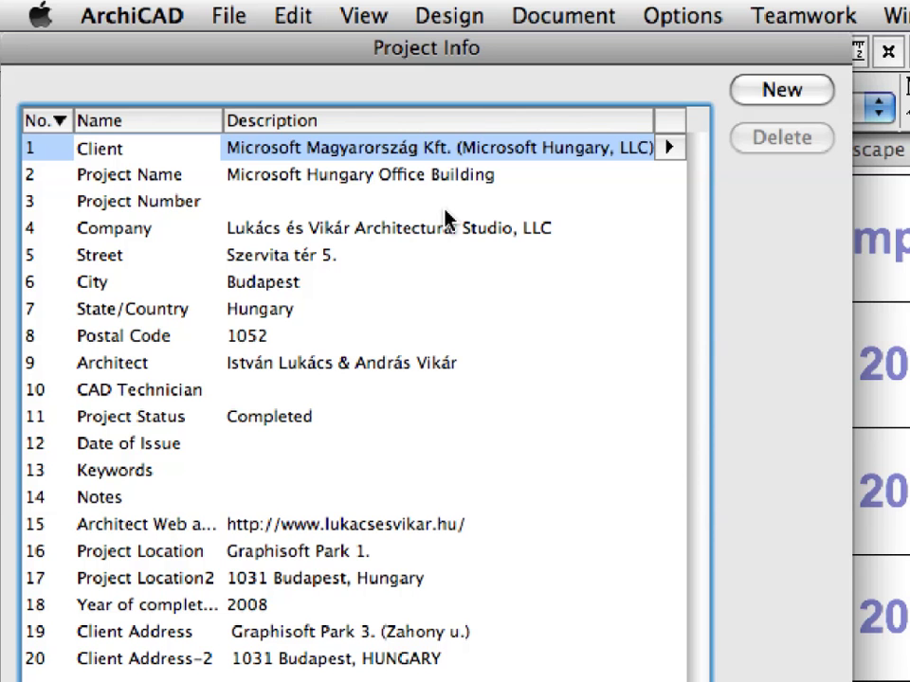
{"action": "left_click", "coordinate": [816, 95]}
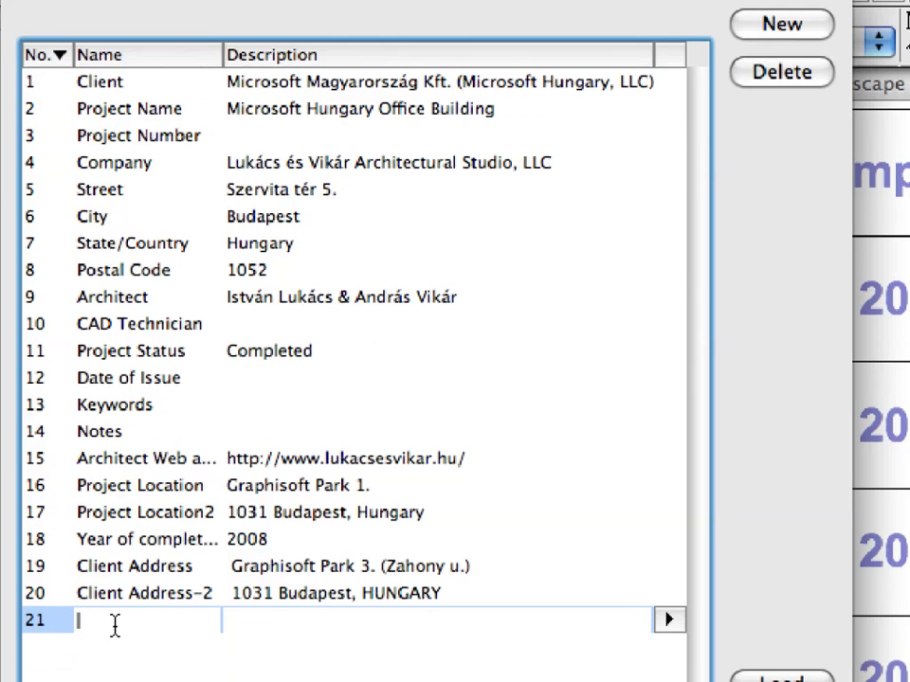
{"action": "type", "text": "Document"}
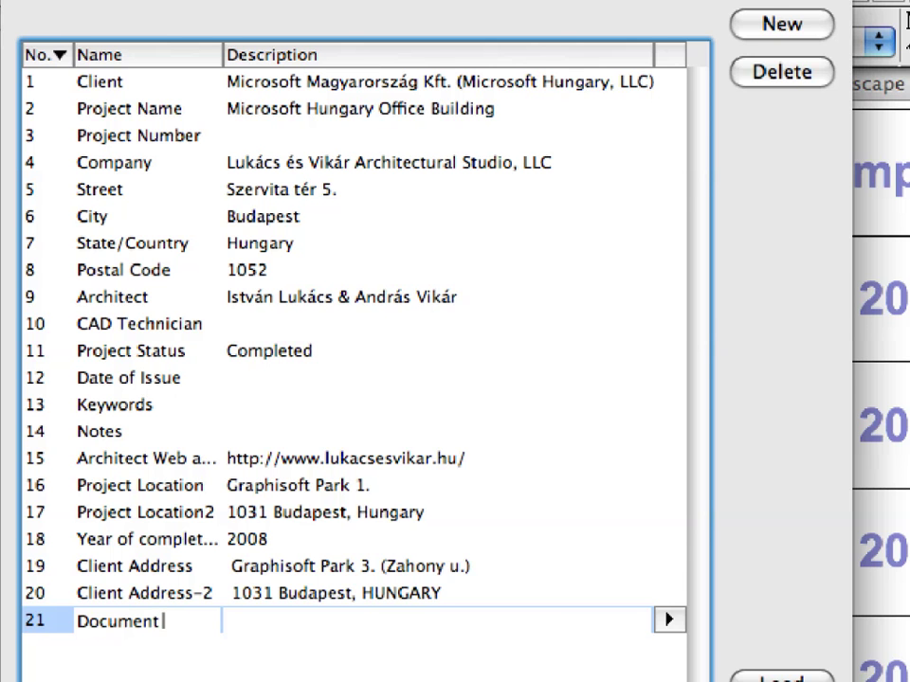
{"action": "type", "text": " Type"}
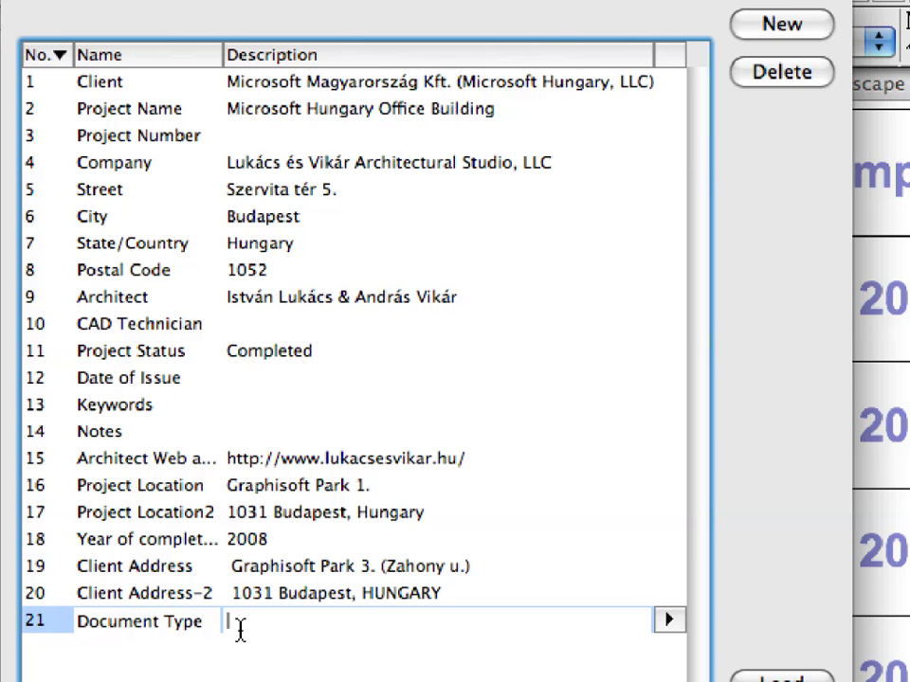
{"action": "type", "text": "Design Documentat"}
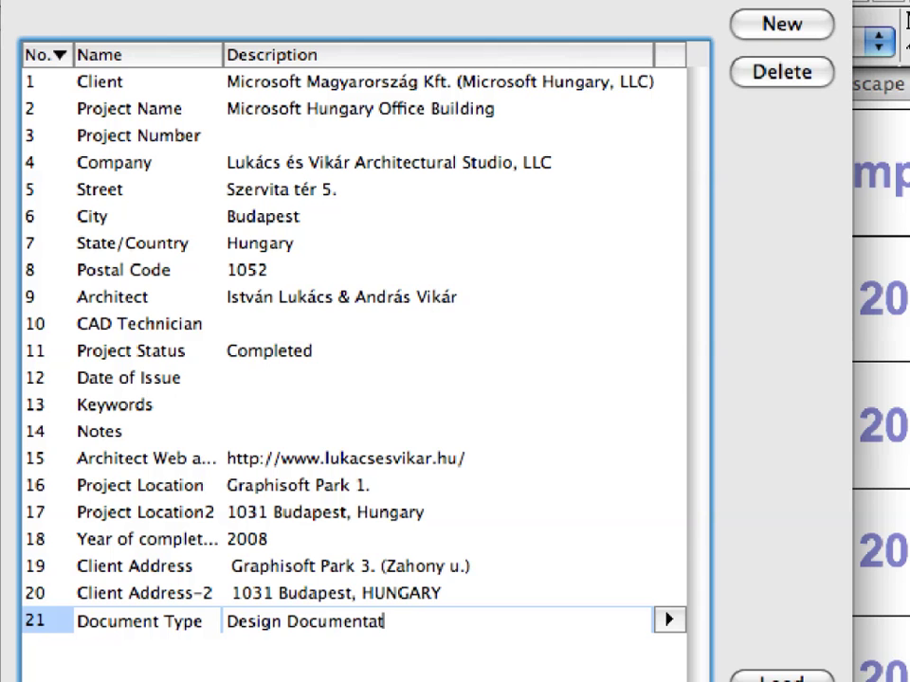
{"action": "type", "text": "ion"}
{"action": "key", "text": "Return"}
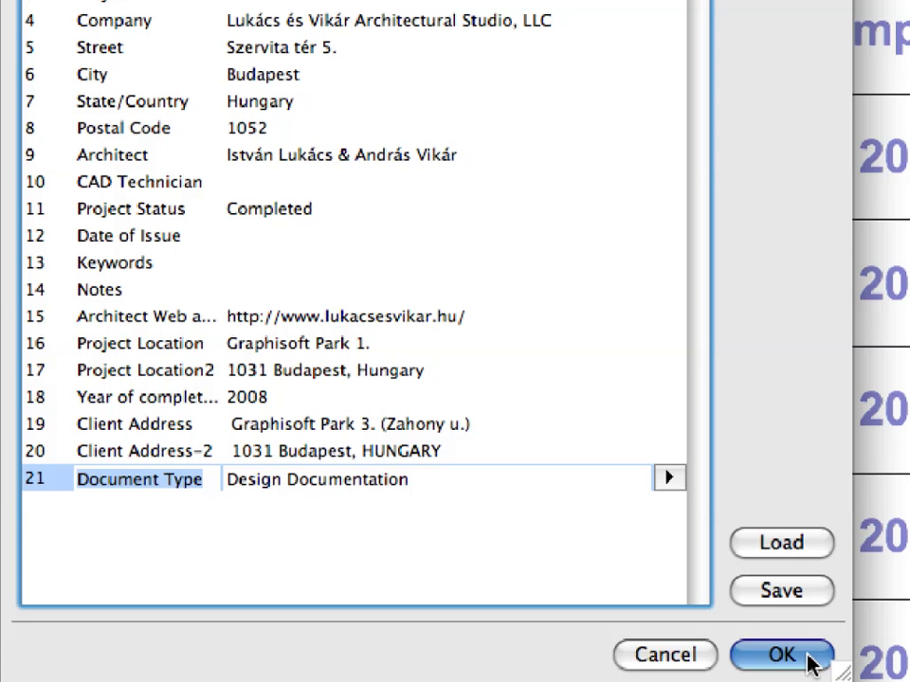
Replace the Layout ID field's 2008 with the Layout > Layout ID autotext.
{"action": "left_click", "coordinate": [782, 655]}
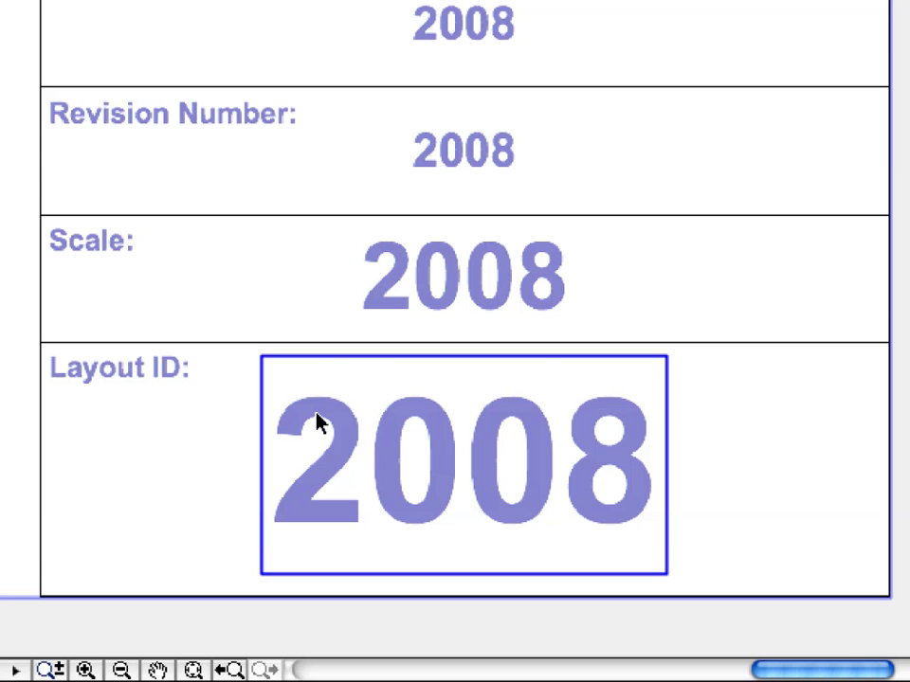
{"action": "left_click", "coordinate": [318, 422]}
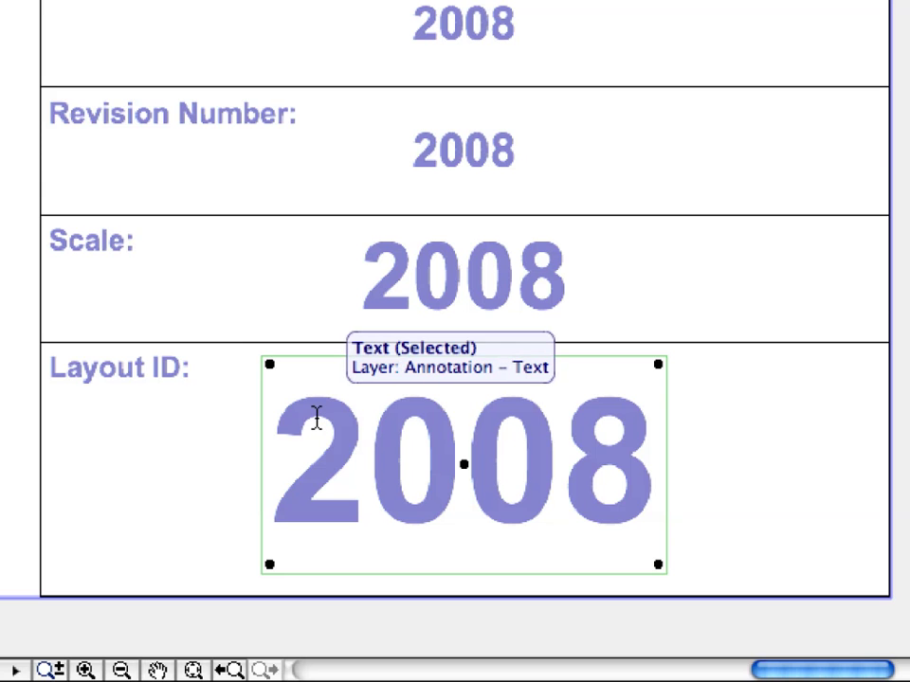
{"action": "double_click", "coordinate": [339, 430]}
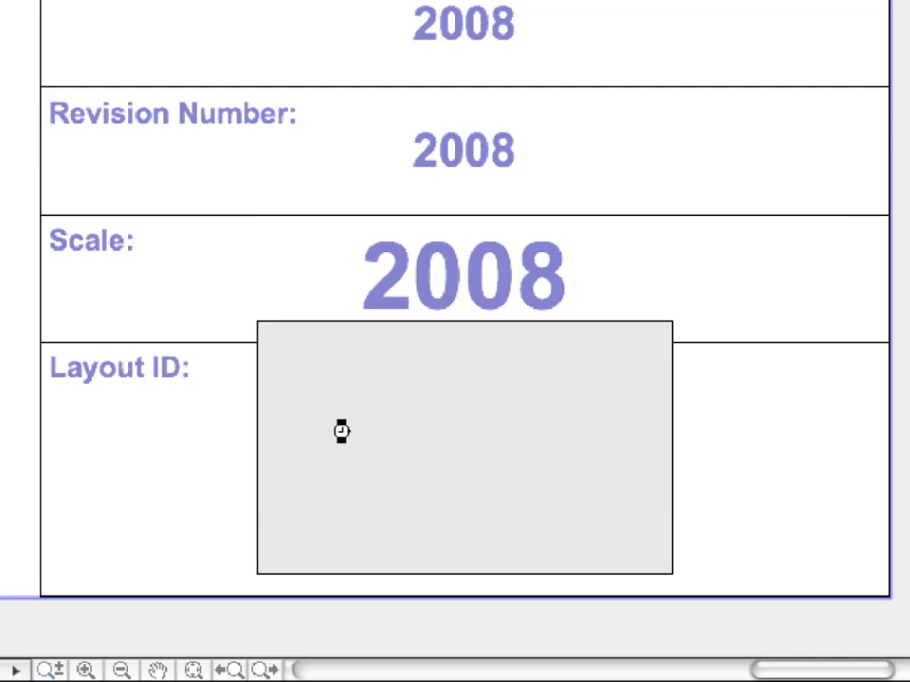
{"action": "double_click", "coordinate": [345, 435]}
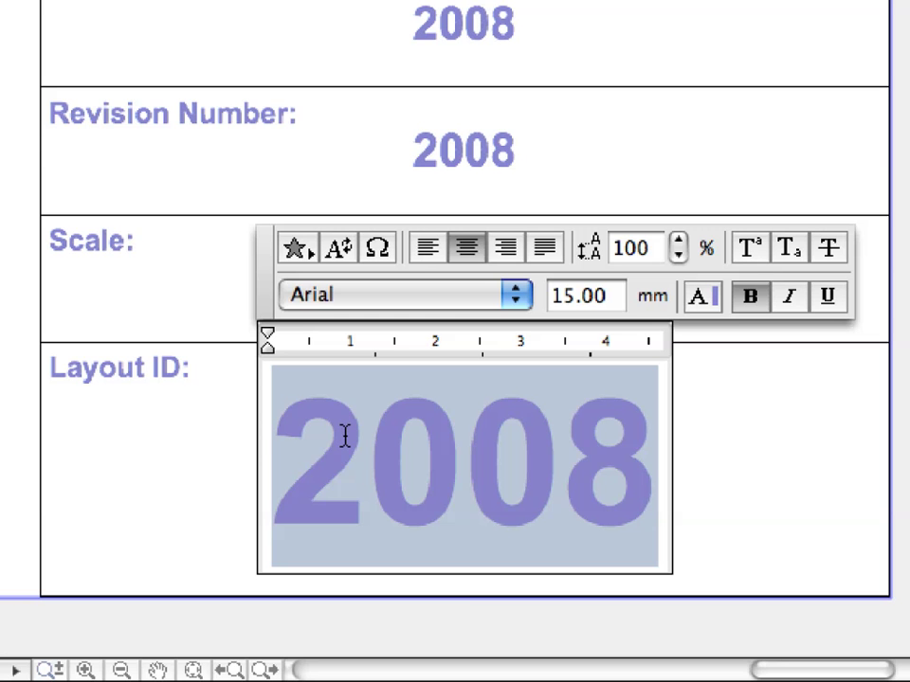
{"action": "left_click", "coordinate": [350, 259]}
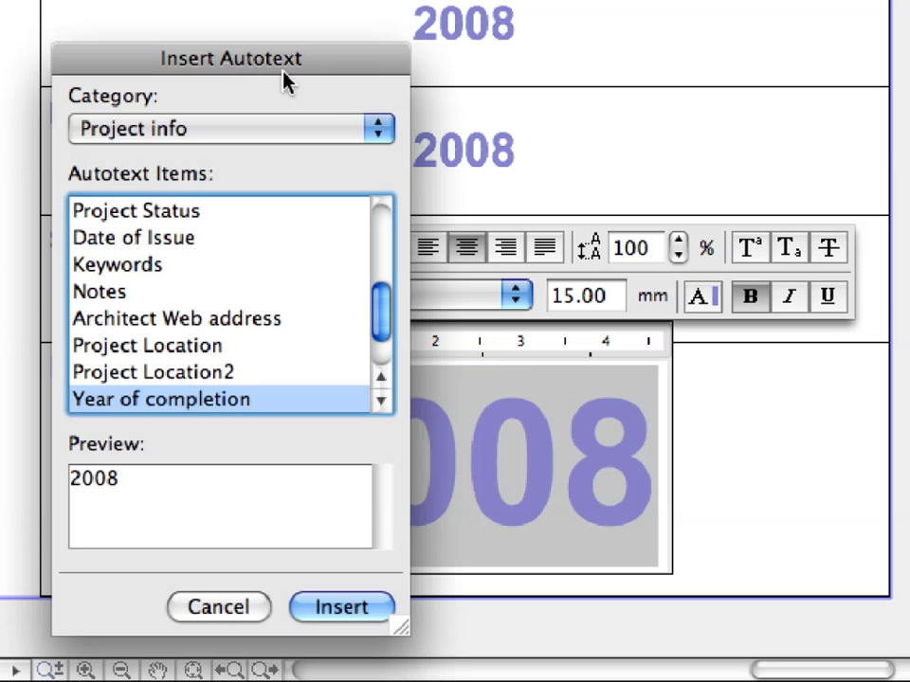
{"action": "left_click", "coordinate": [378, 128]}
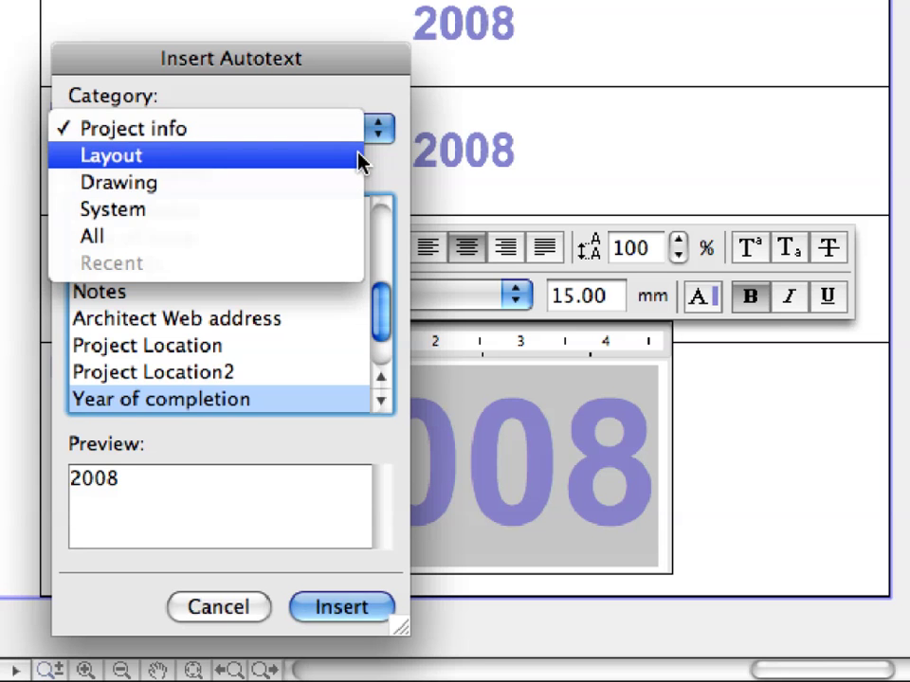
{"action": "left_click", "coordinate": [360, 158]}
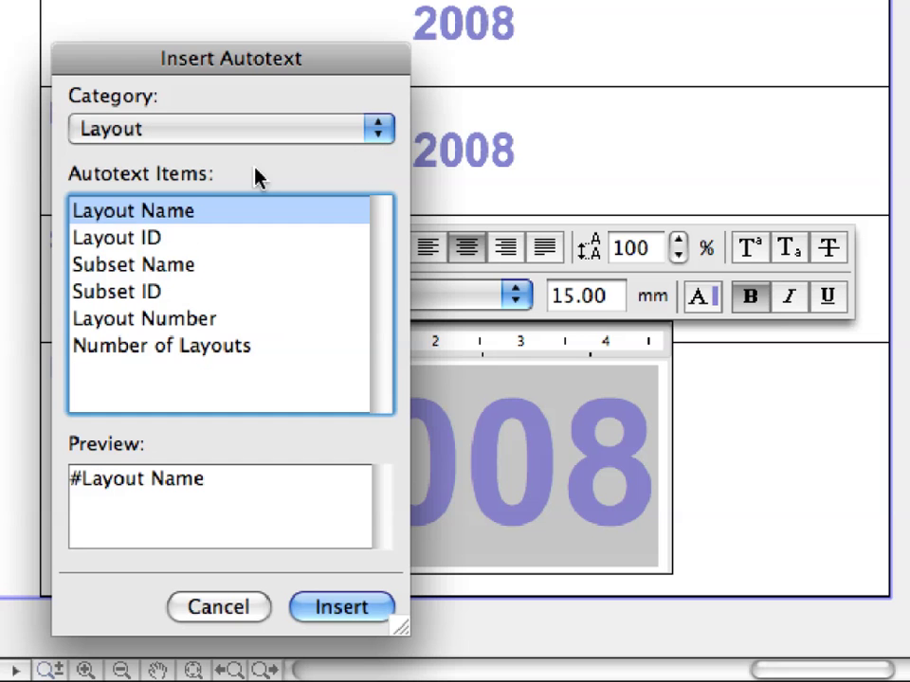
{"action": "left_click", "coordinate": [124, 240]}
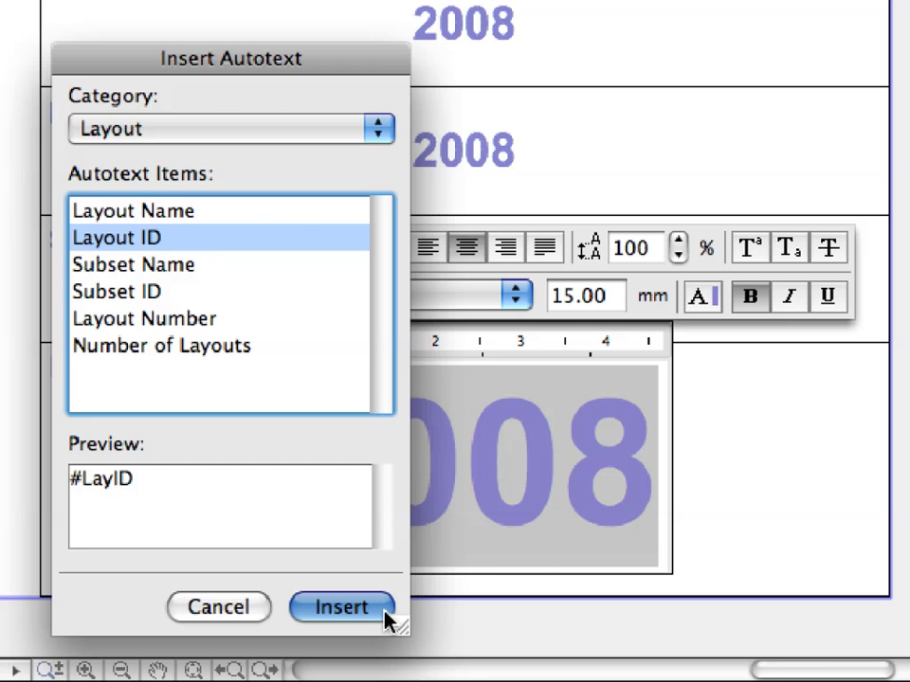
{"action": "left_click", "coordinate": [341, 608]}
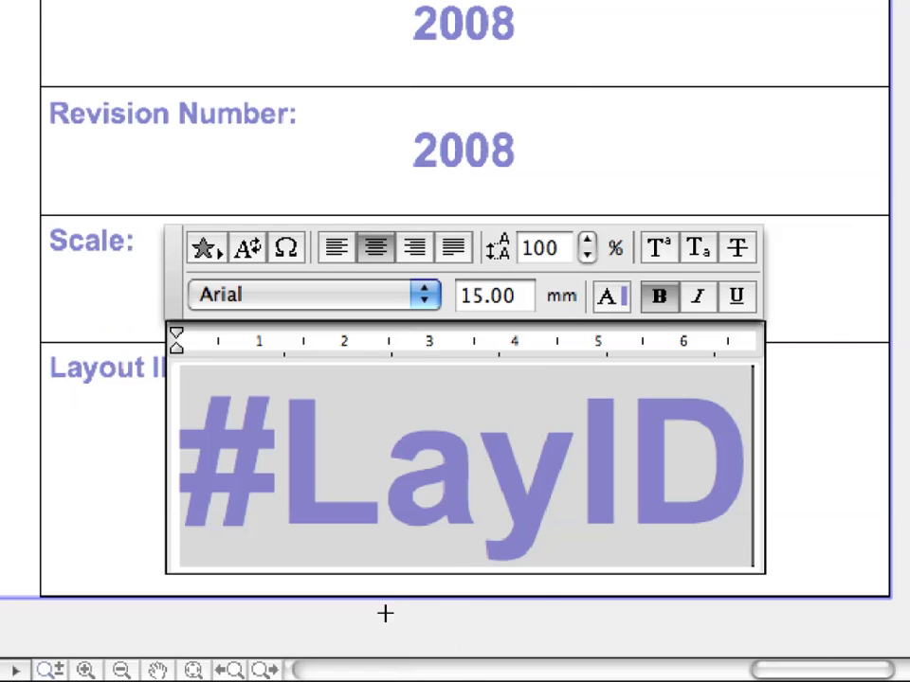
Finish the Layout ID edit and open the Scale row's 2008 text for editing.
{"action": "left_click", "coordinate": [797, 454]}
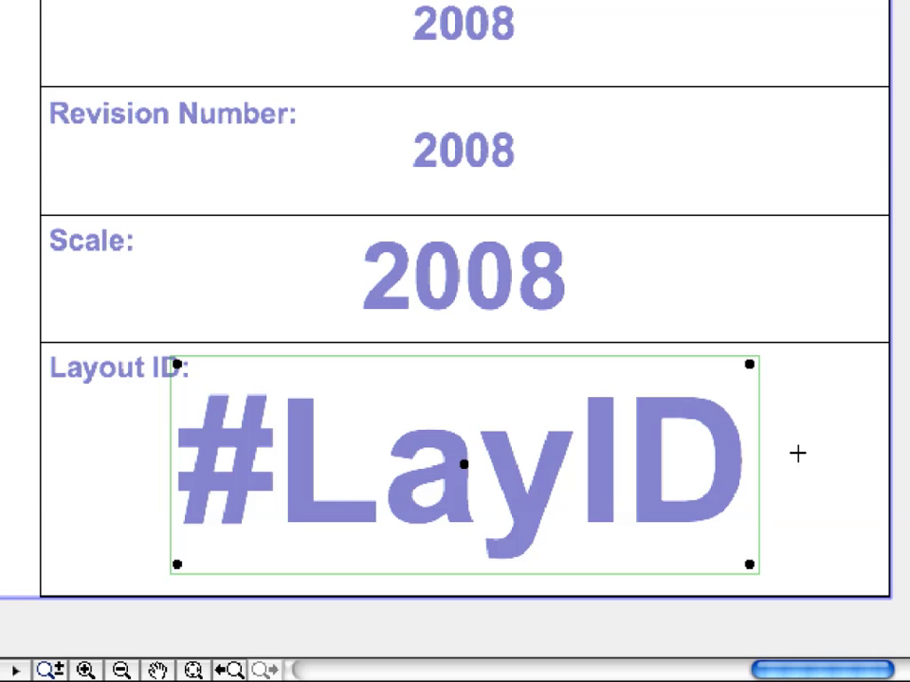
{"action": "left_click", "coordinate": [797, 454]}
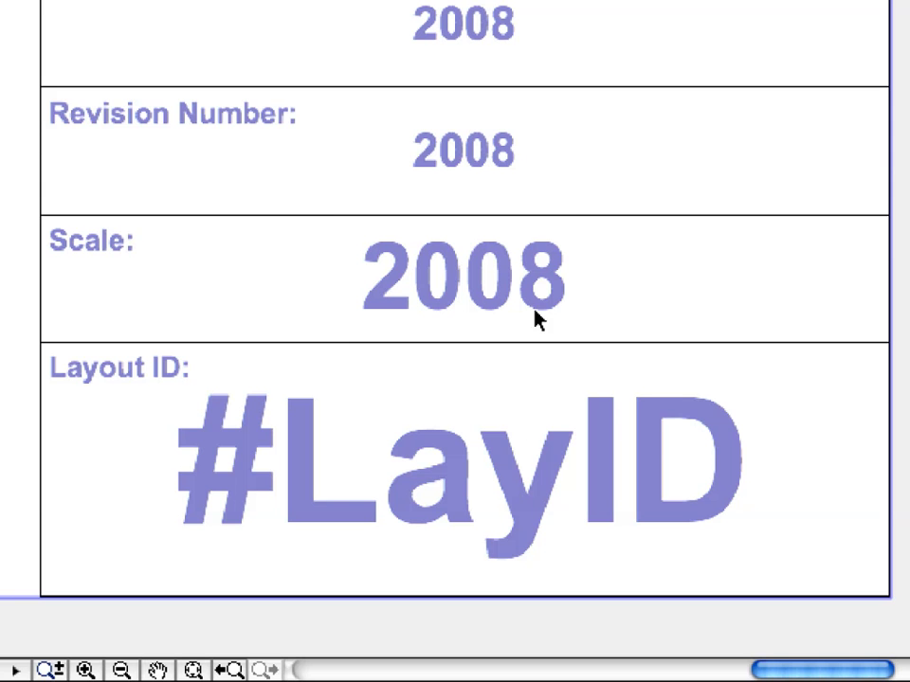
{"action": "left_click", "coordinate": [465, 280]}
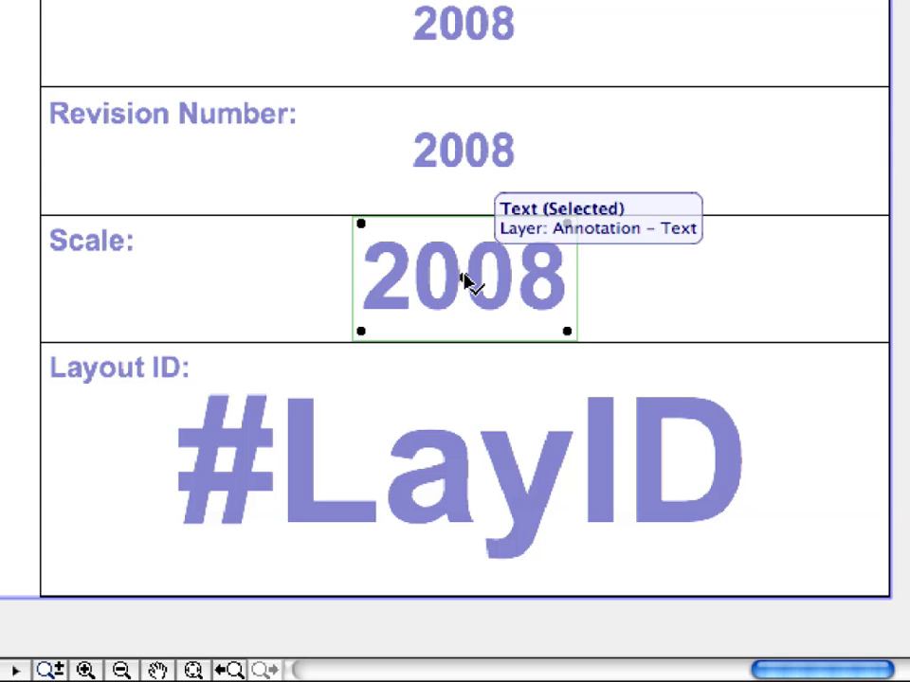
{"action": "double_click", "coordinate": [479, 279]}
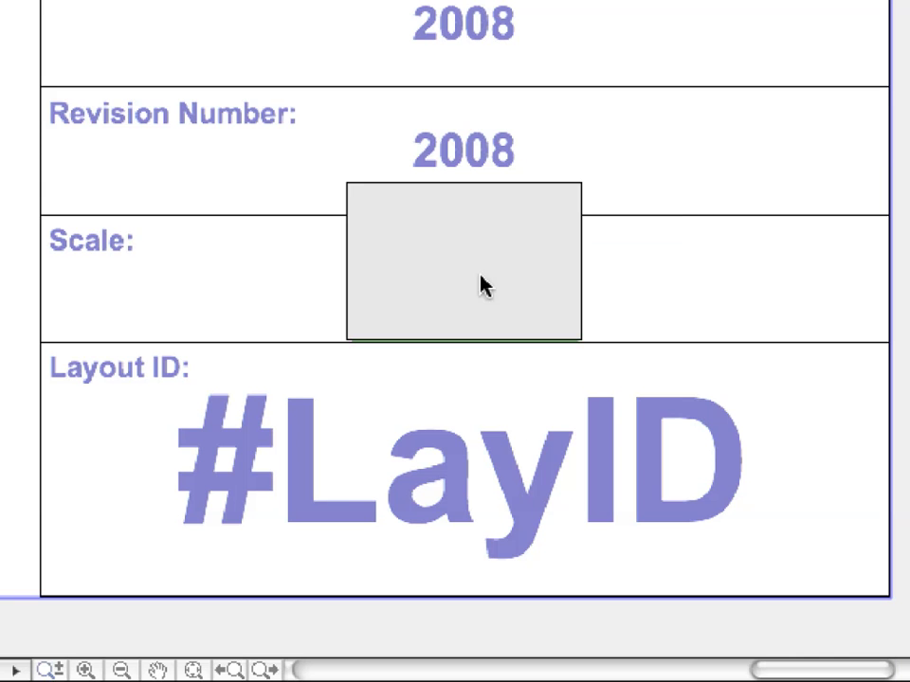
Replace the Scale field's 2008 with the Drawing Scale autotext, shown as 1:###.
{"action": "double_click", "coordinate": [480, 282]}
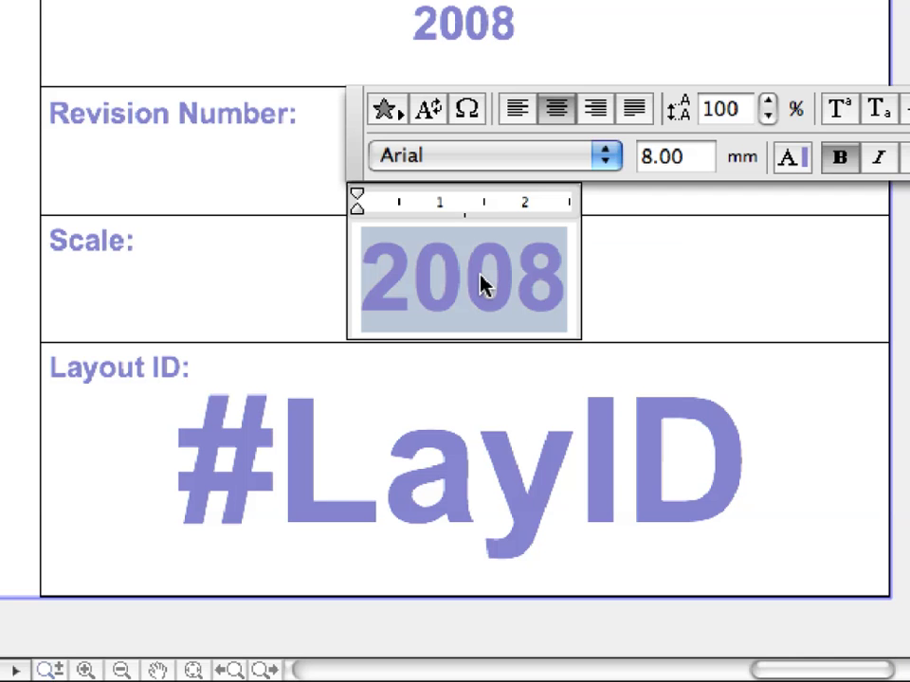
{"action": "left_click", "coordinate": [435, 114]}
{"action": "left_click", "coordinate": [378, 127]}
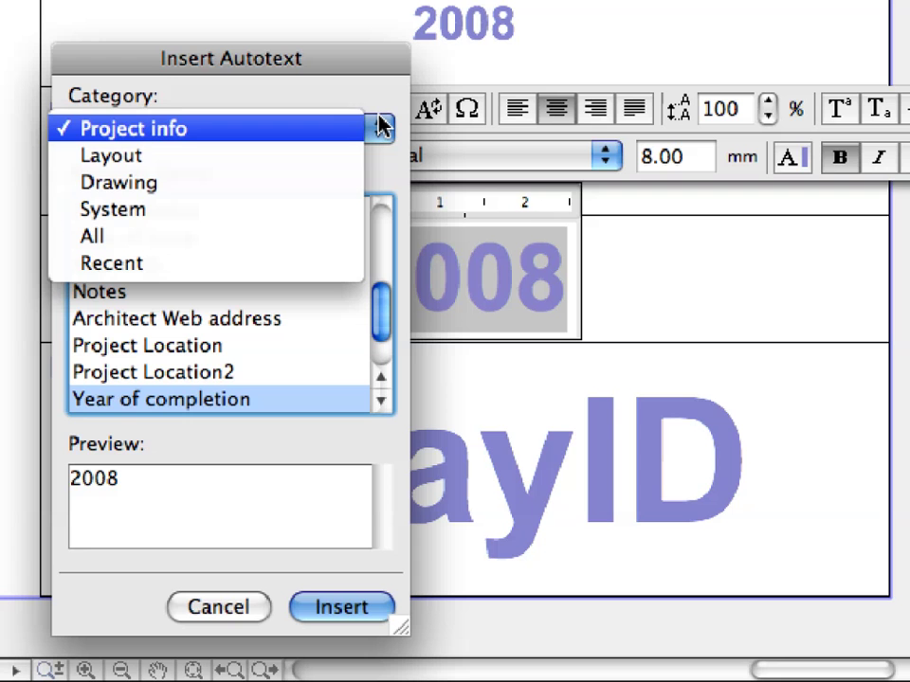
{"action": "left_click", "coordinate": [313, 190]}
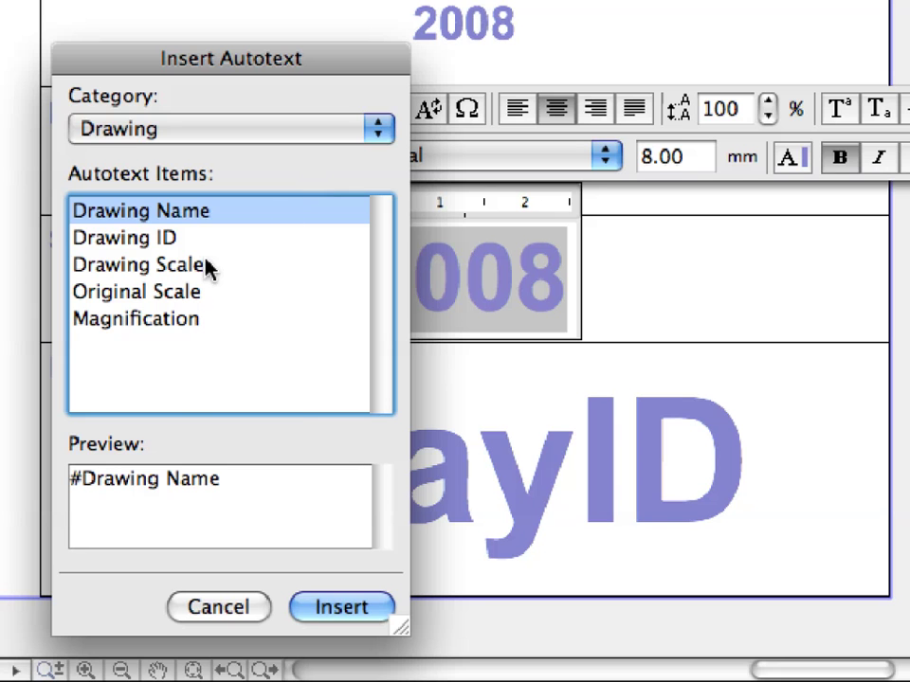
{"action": "left_click", "coordinate": [207, 266]}
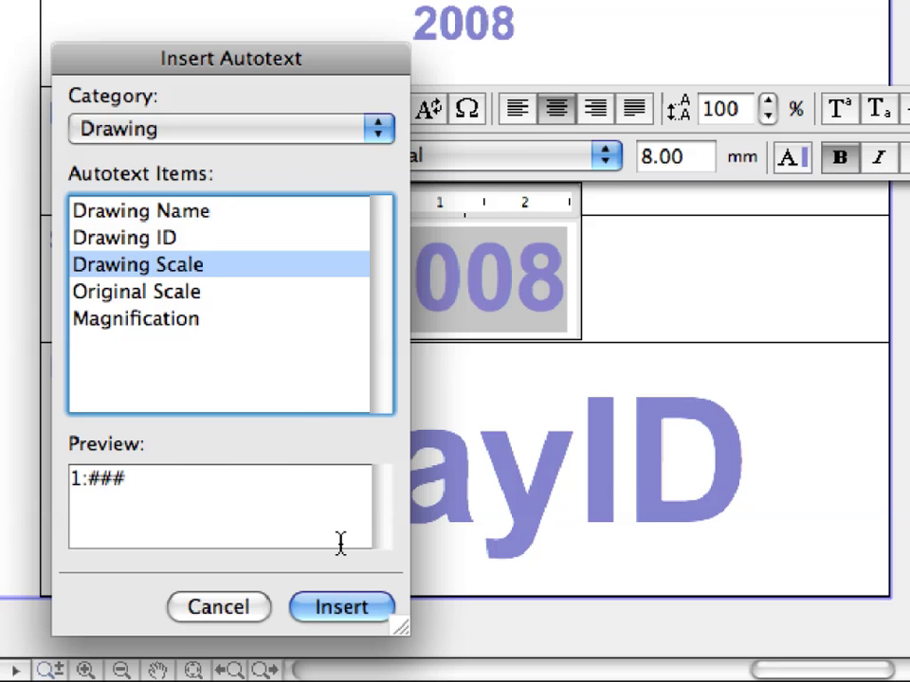
{"action": "left_click", "coordinate": [377, 608]}
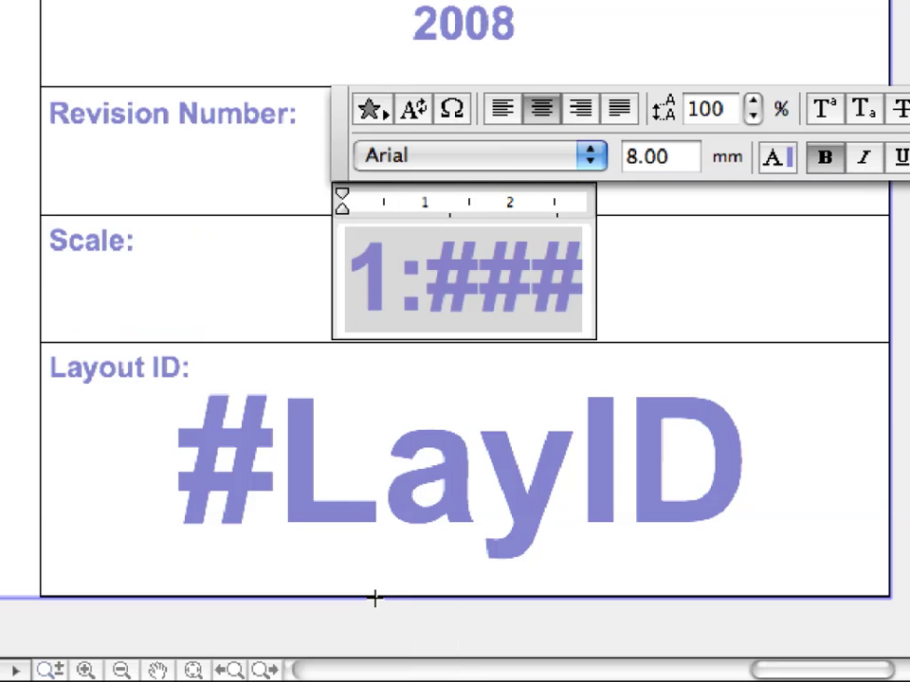
{"action": "left_click", "coordinate": [667, 290]}
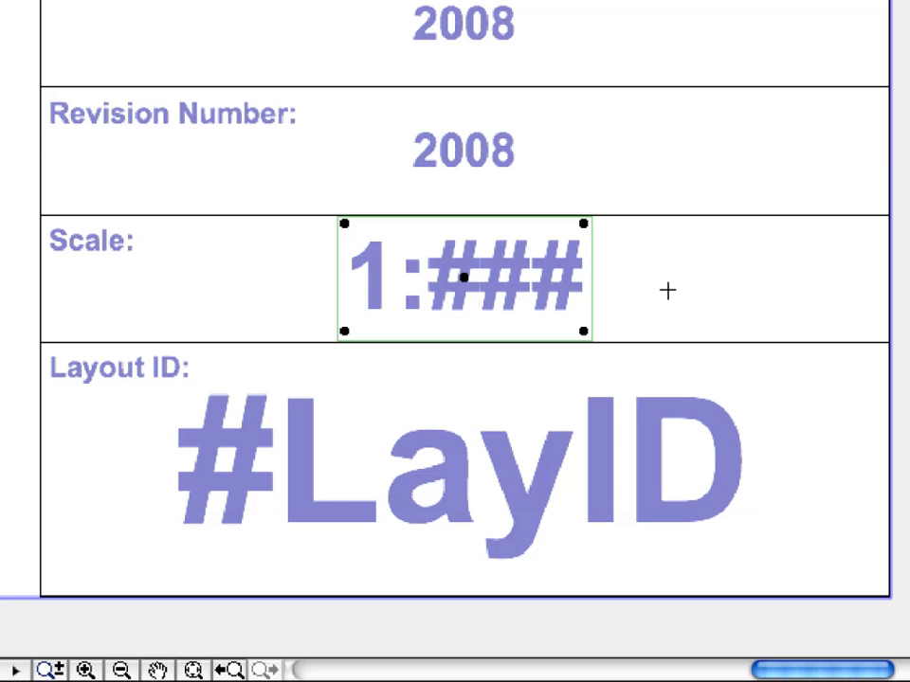
Overwrite the Revision Number field's 2008 with N/A.
{"action": "left_click", "coordinate": [667, 290]}
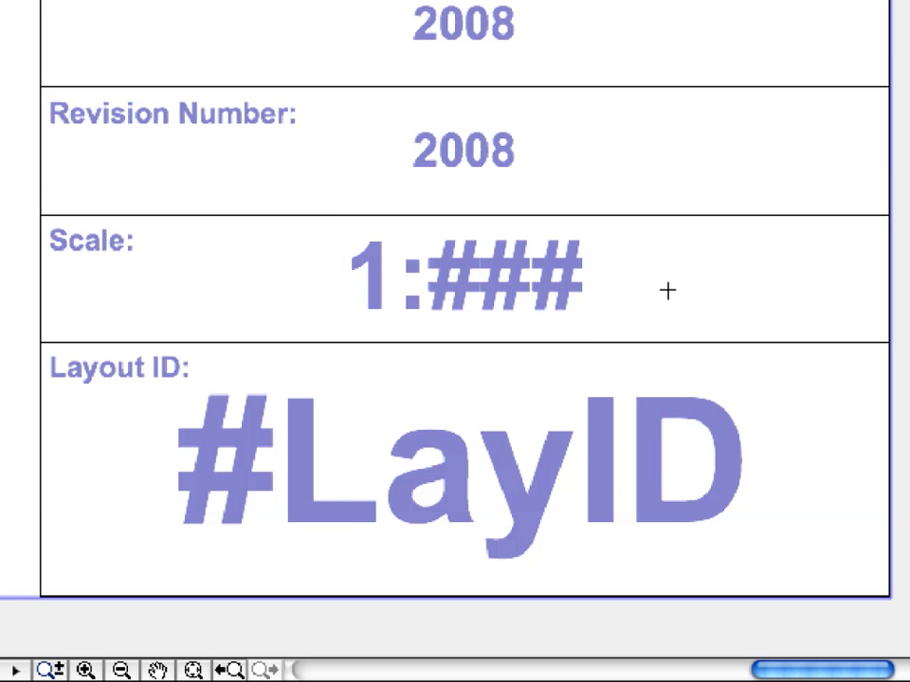
{"action": "left_click", "coordinate": [466, 156]}
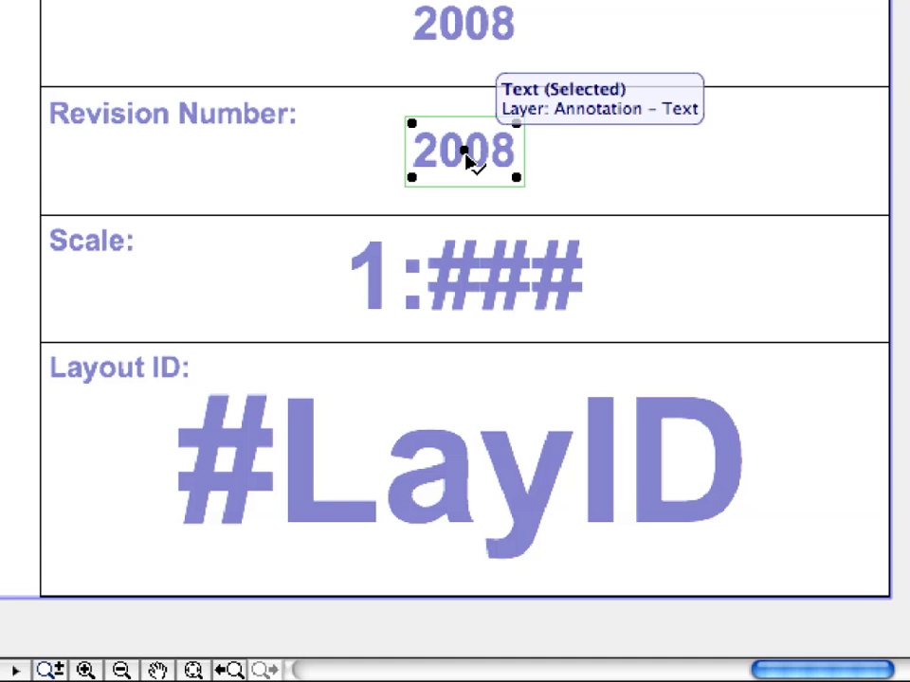
{"action": "double_click", "coordinate": [473, 150]}
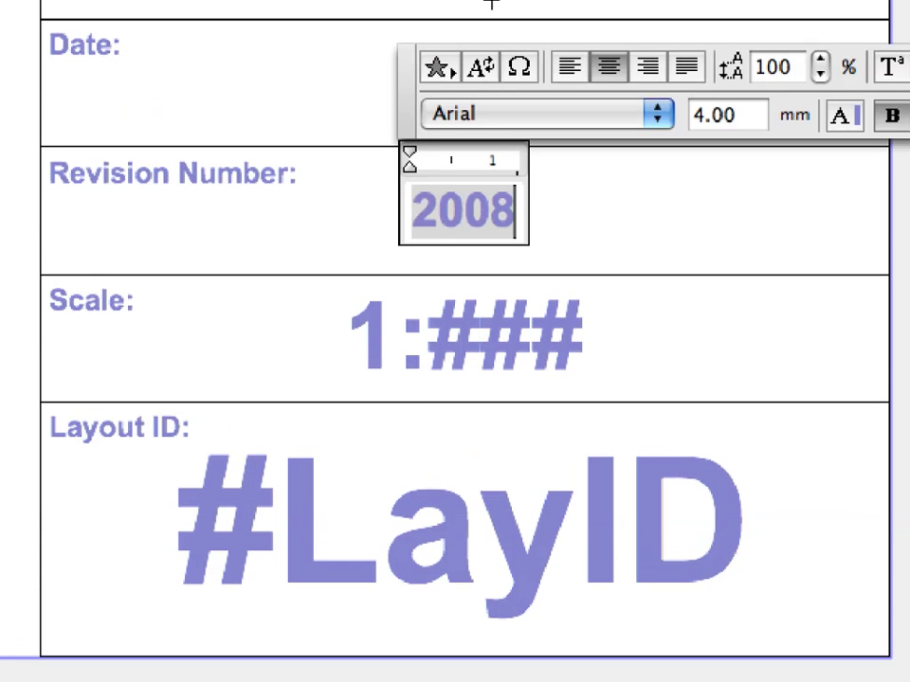
{"action": "type", "text": "N/A"}
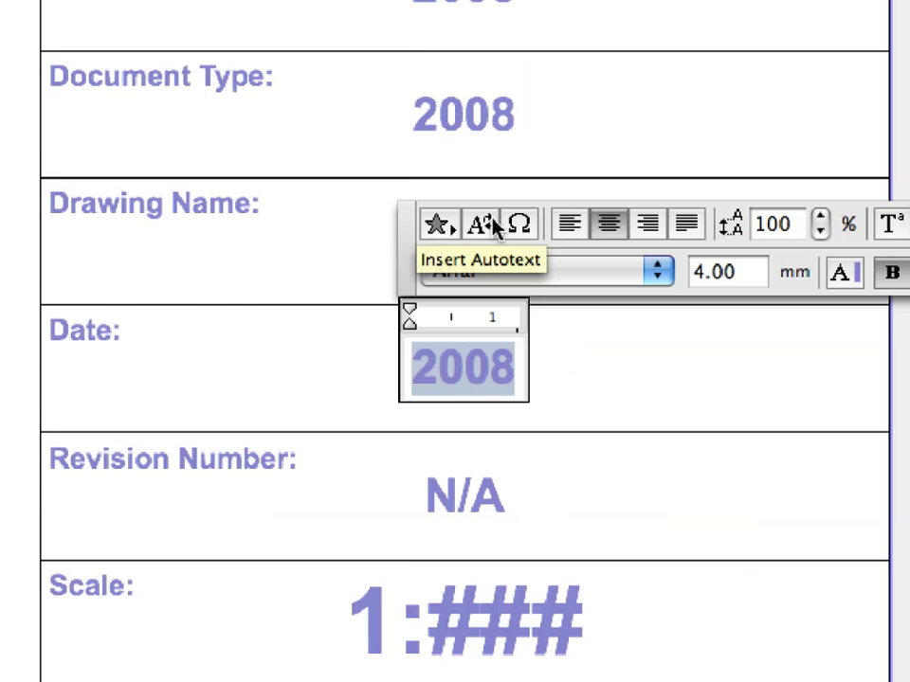
Insert the System Date (Long) autotext, Wednesday, August 27, 2008, into the Date field.
{"action": "left_click", "coordinate": [492, 226]}
{"action": "left_click", "coordinate": [343, 126]}
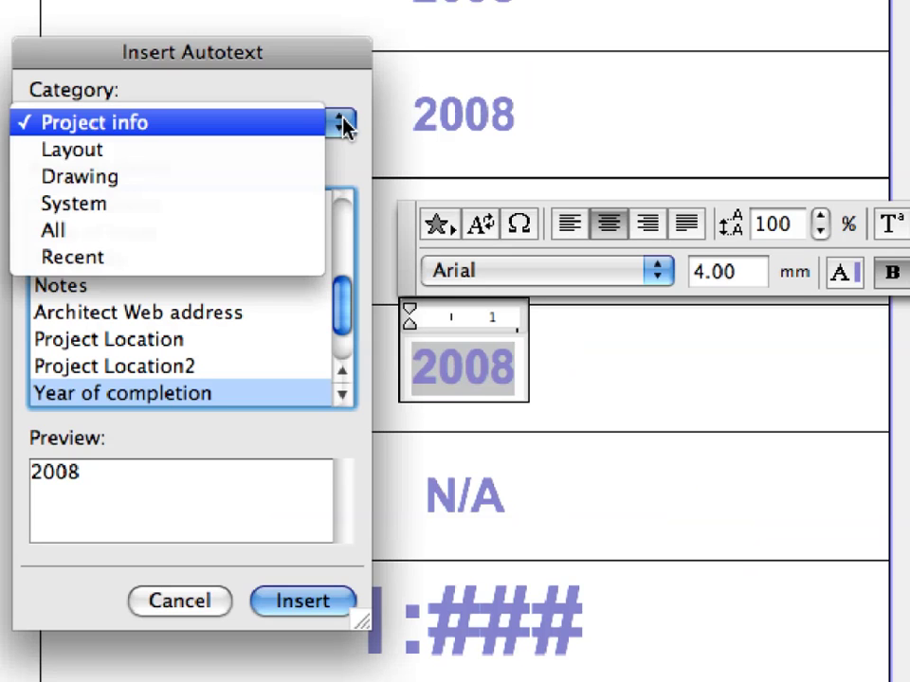
{"action": "left_click", "coordinate": [266, 203]}
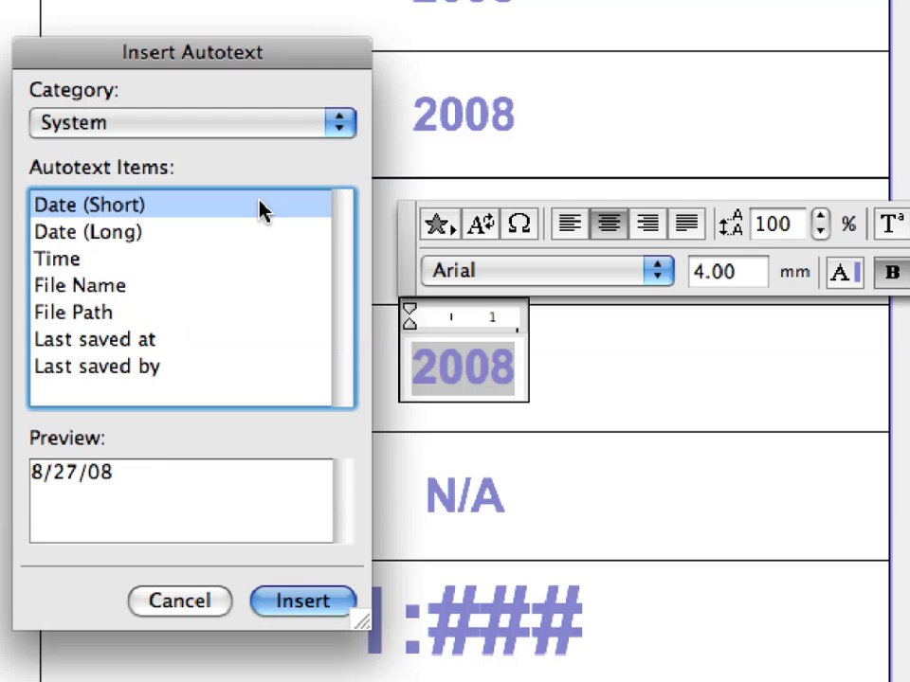
{"action": "left_click", "coordinate": [229, 237]}
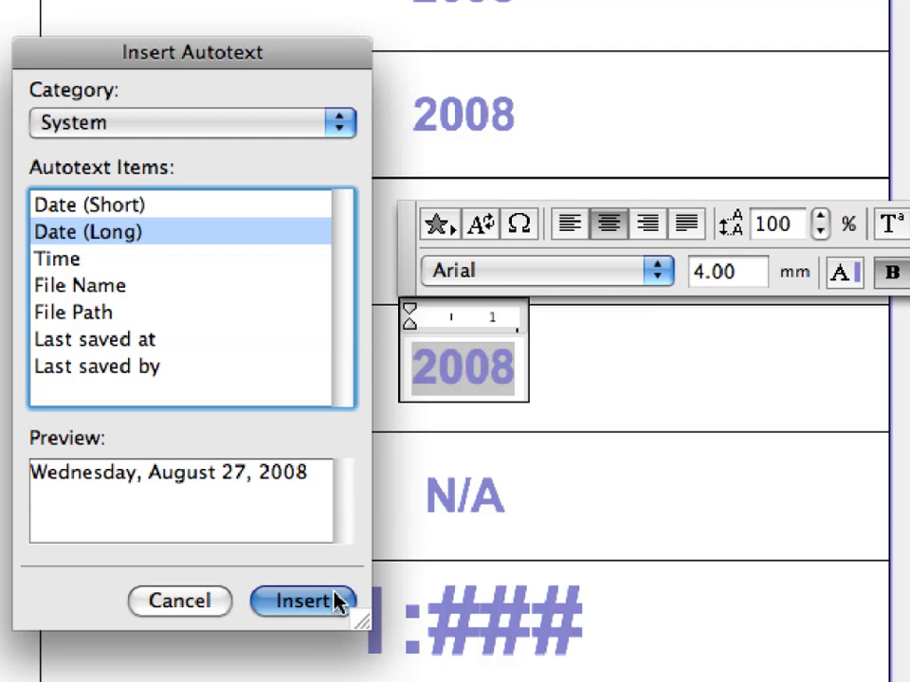
{"action": "left_click", "coordinate": [305, 601]}
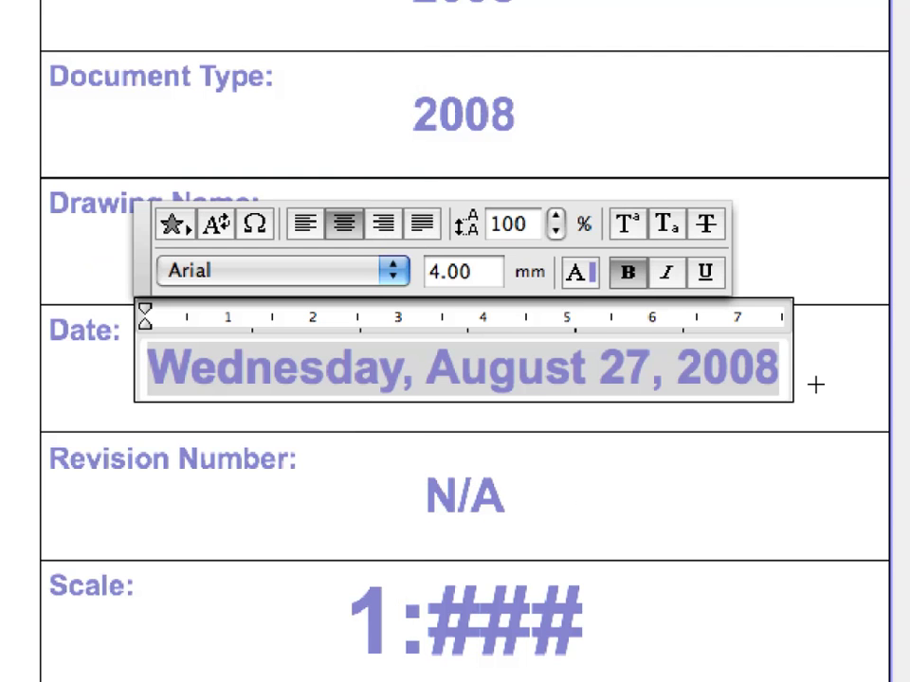
{"action": "key", "text": "Escape"}
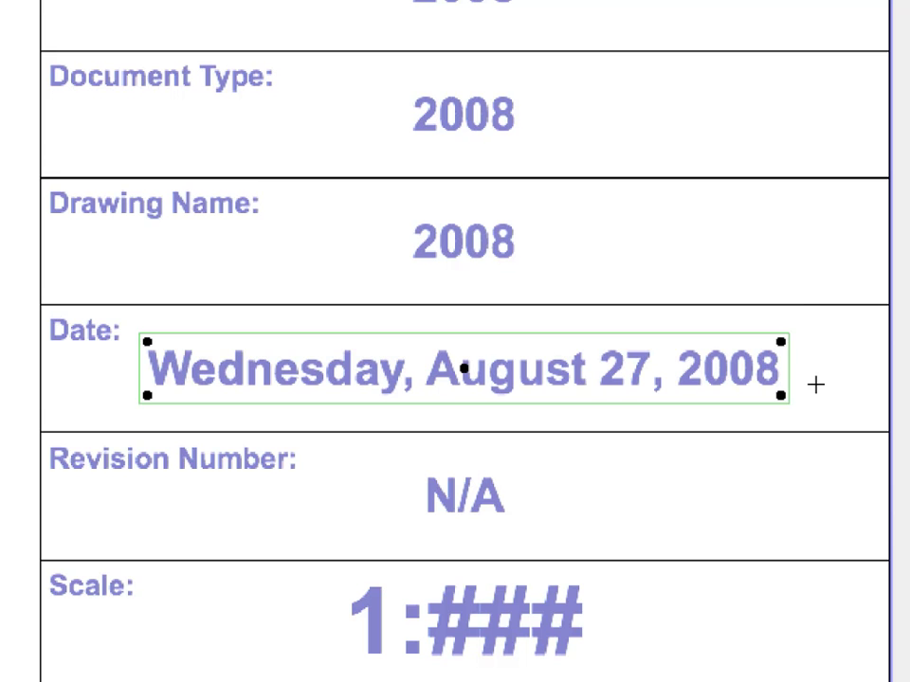
{"action": "left_click", "coordinate": [815, 384]}
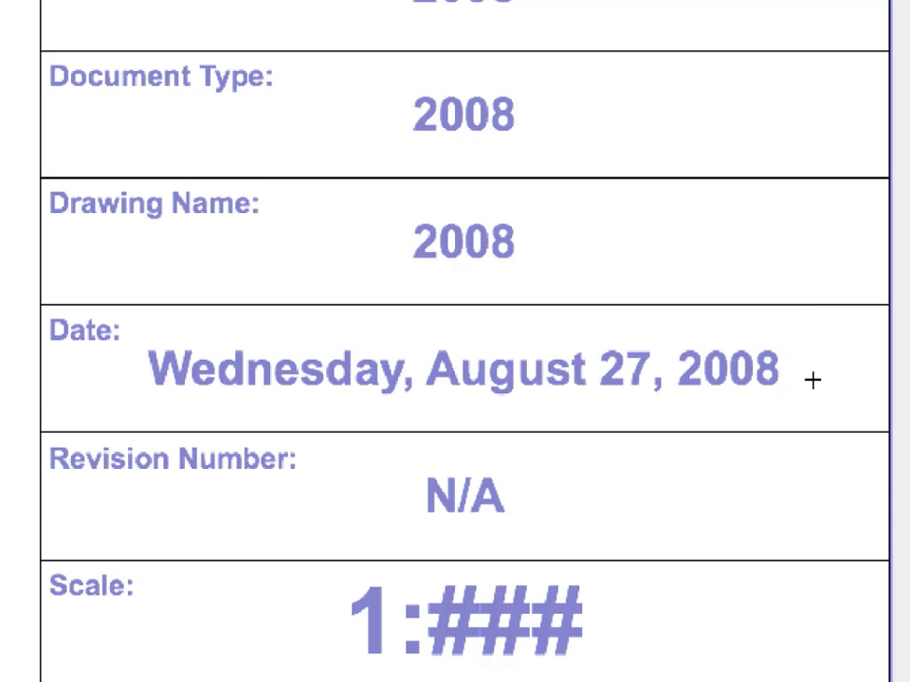
Replace the Drawing Name field's 2008 with the Layout Name autotext.
{"action": "left_click", "coordinate": [466, 256]}
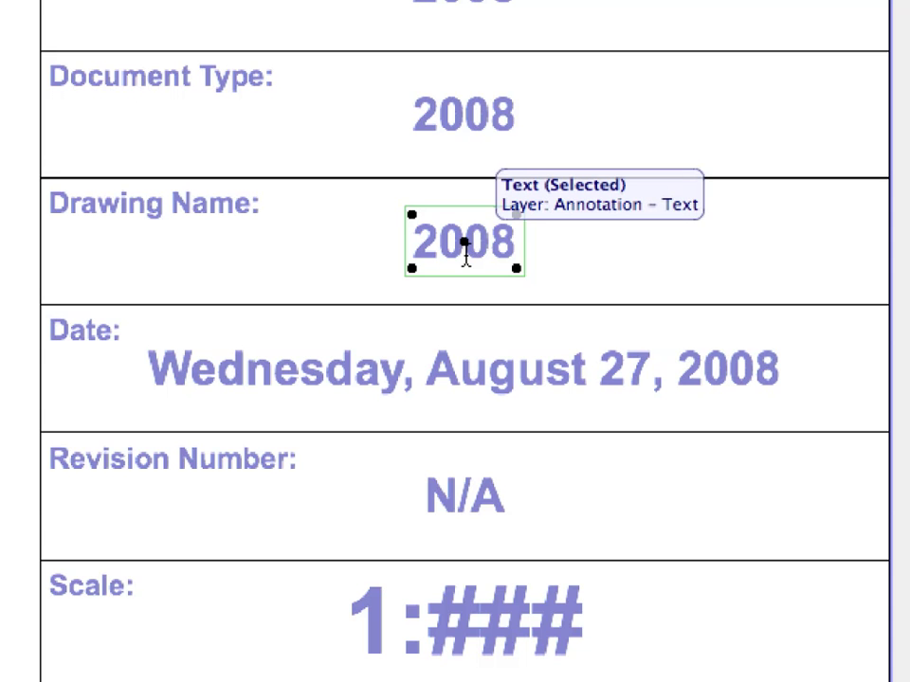
{"action": "double_click", "coordinate": [466, 252]}
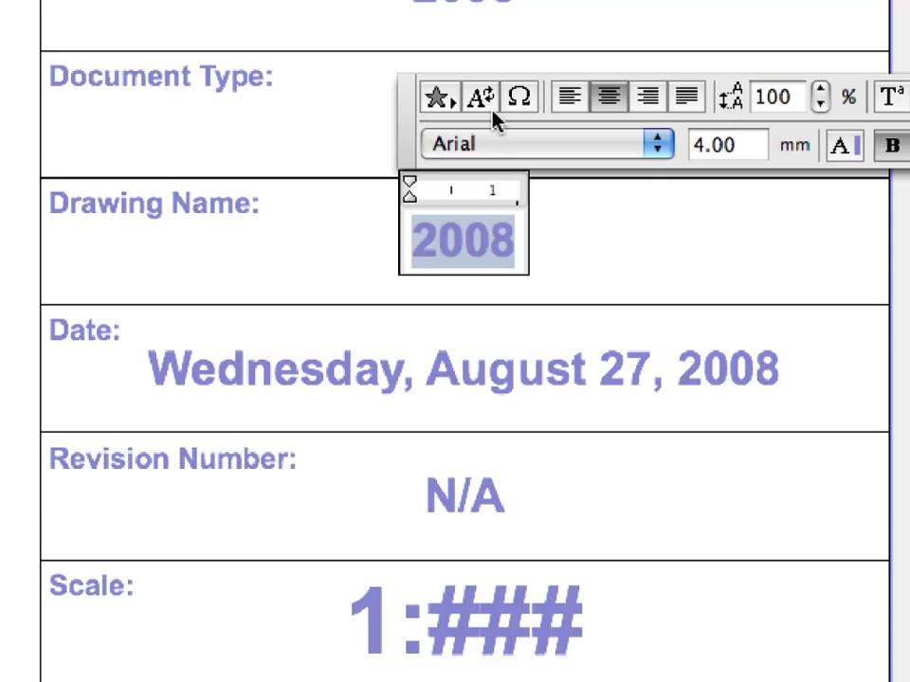
{"action": "left_click", "coordinate": [491, 108]}
{"action": "left_click", "coordinate": [336, 125]}
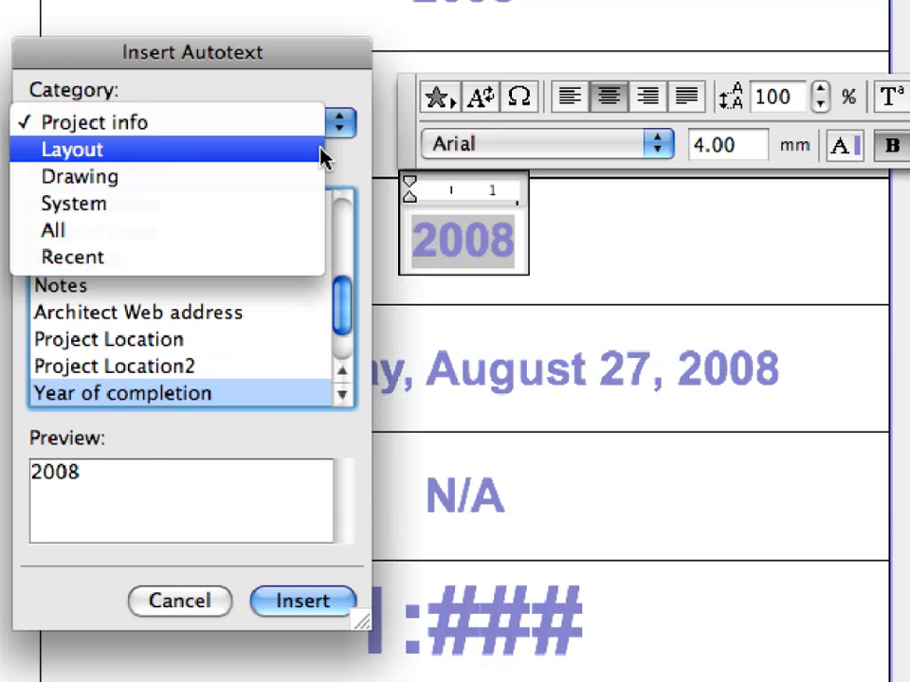
{"action": "left_click", "coordinate": [322, 151]}
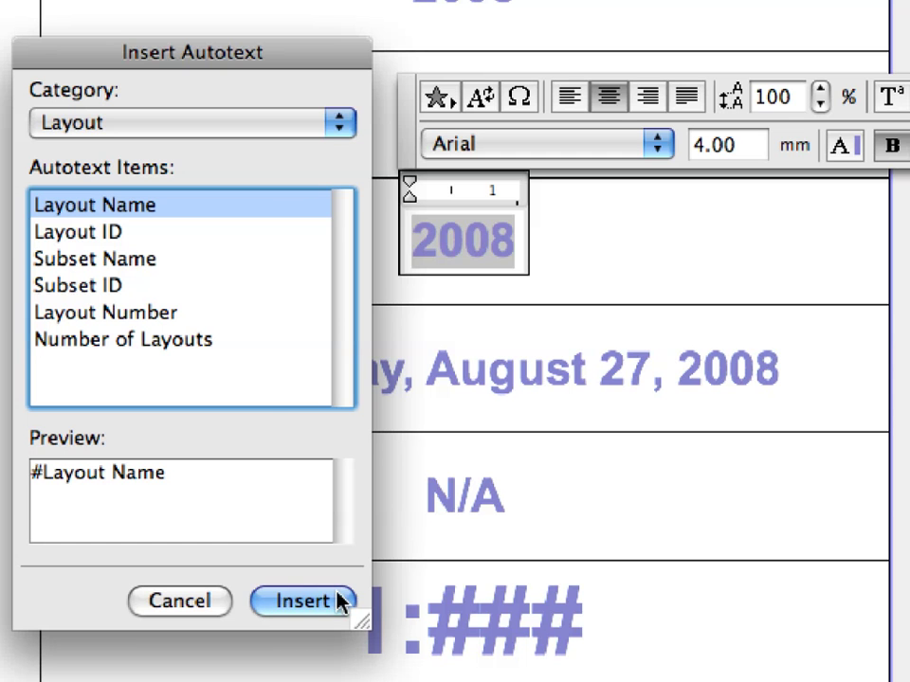
{"action": "left_click", "coordinate": [303, 601]}
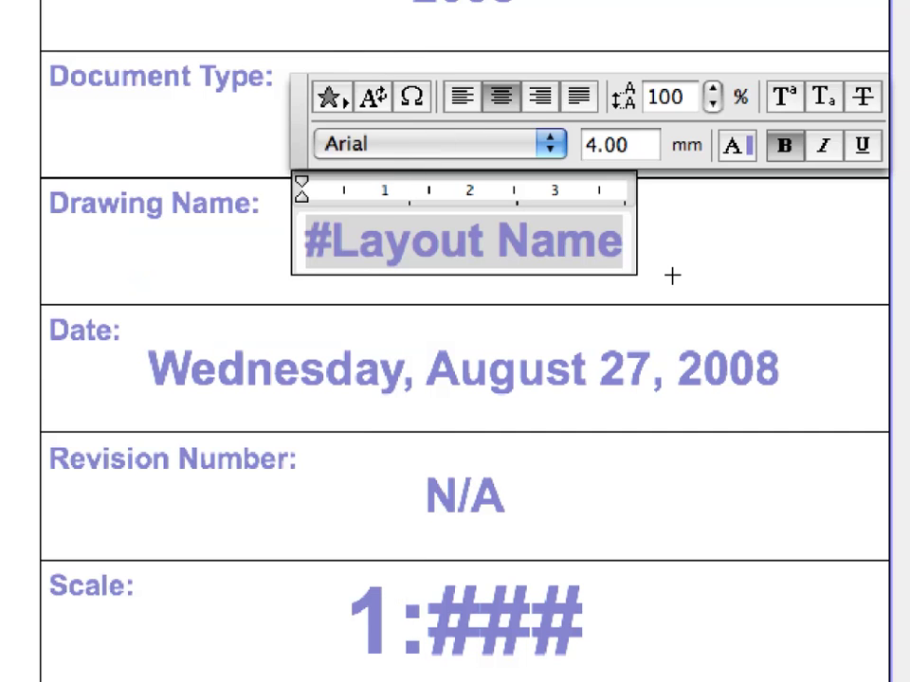
{"action": "left_click", "coordinate": [670, 274]}
{"action": "left_click", "coordinate": [672, 275]}
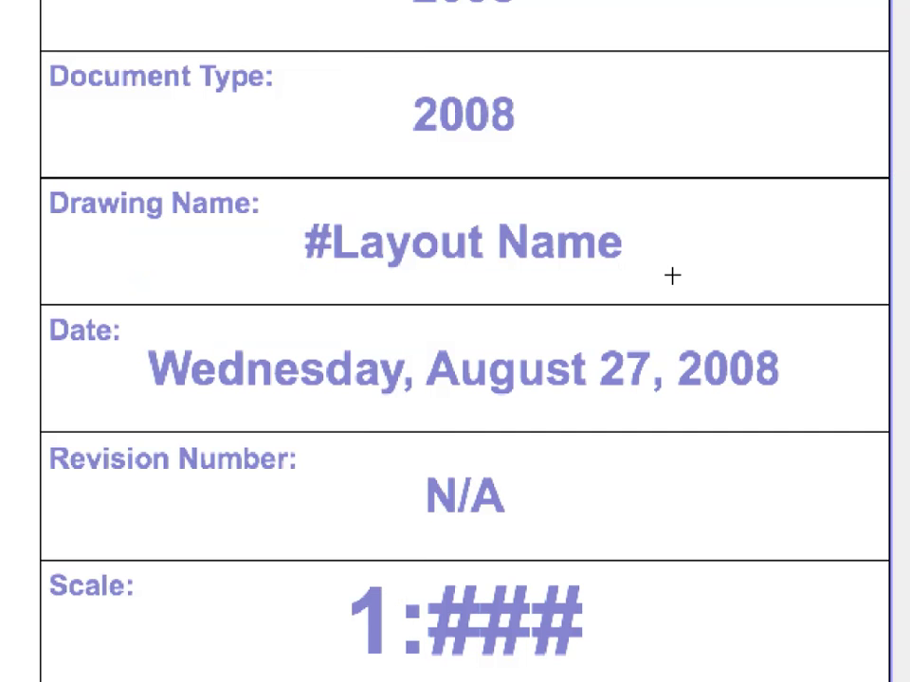
{"action": "scroll", "coordinate": [674, 3], "scroll_direction": "up", "scroll_amount": 4}
Replace the Document Type field's 2008 with the Document Type project info autotext.
{"action": "scroll", "coordinate": [674, 3], "scroll_direction": "up", "scroll_amount": 1}
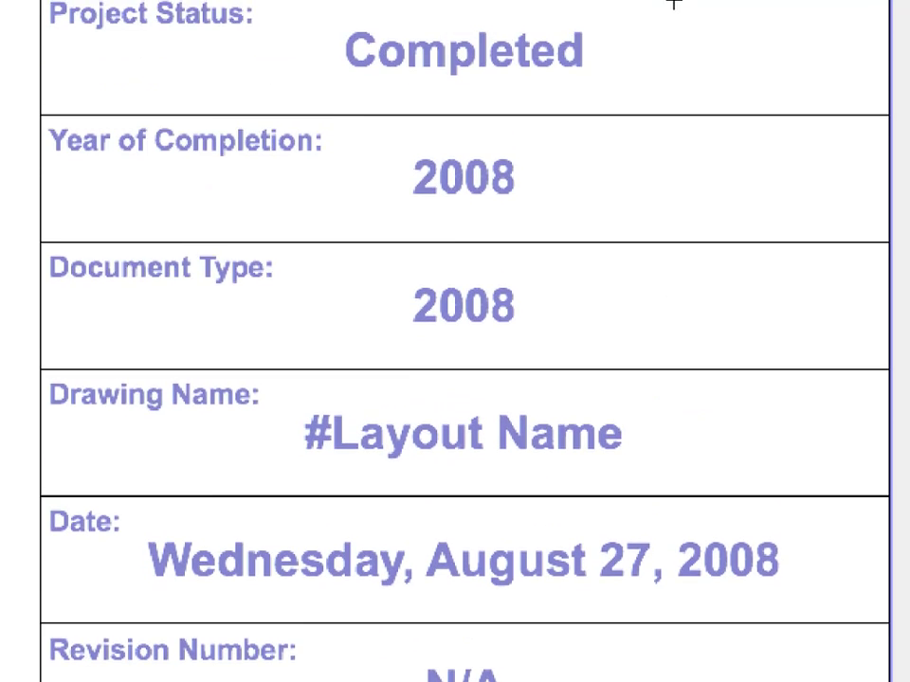
{"action": "left_click", "coordinate": [497, 272]}
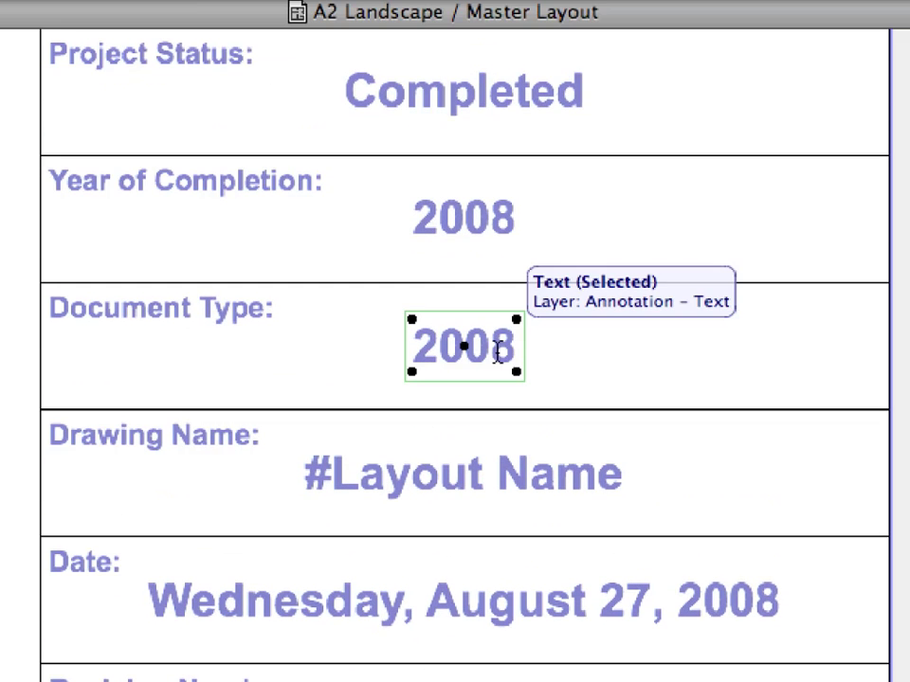
{"action": "double_click", "coordinate": [497, 350]}
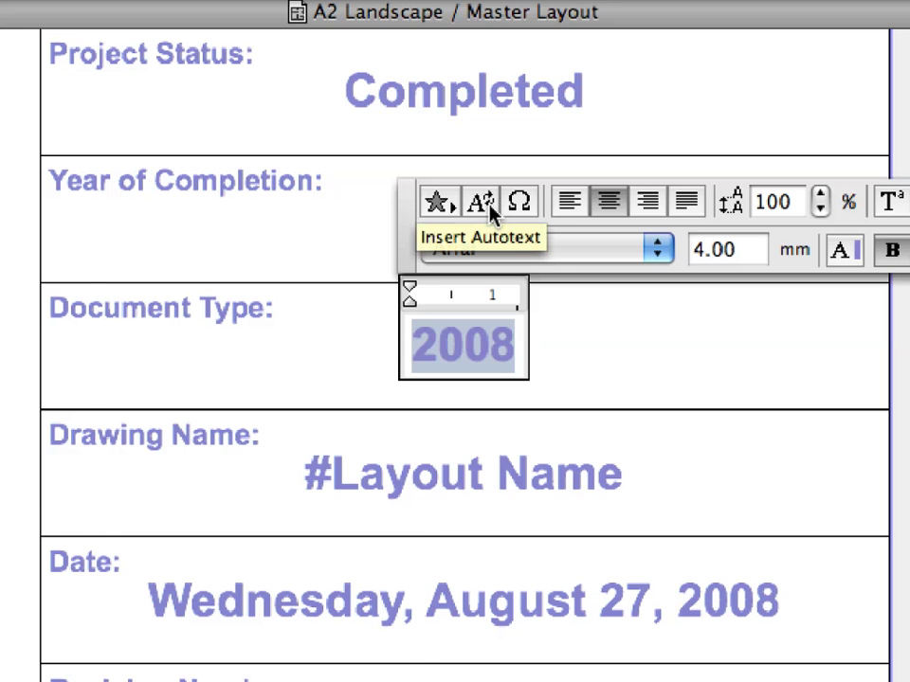
{"action": "left_click", "coordinate": [490, 209]}
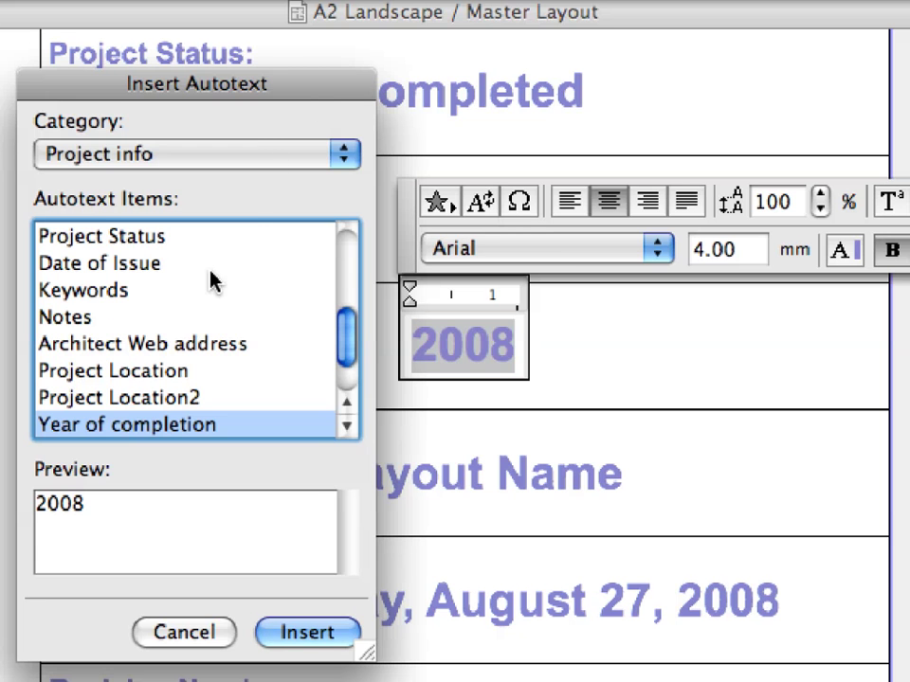
{"action": "scroll", "coordinate": [210, 283], "scroll_direction": "down", "scroll_amount": 2}
{"action": "left_click", "coordinate": [187, 425]}
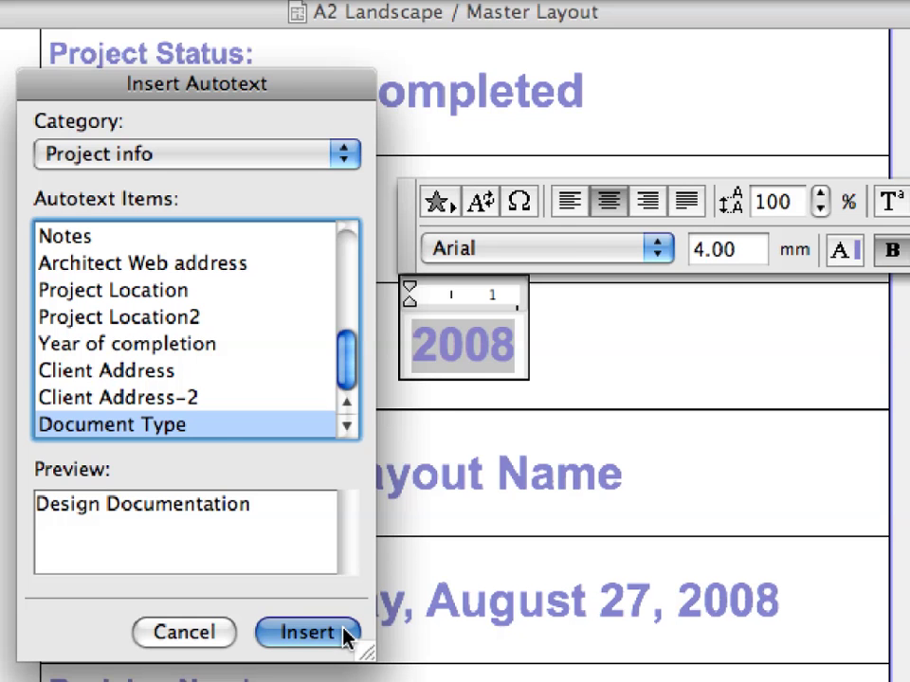
{"action": "left_click", "coordinate": [308, 633]}
{"action": "left_click", "coordinate": [767, 361]}
{"action": "left_click", "coordinate": [768, 362]}
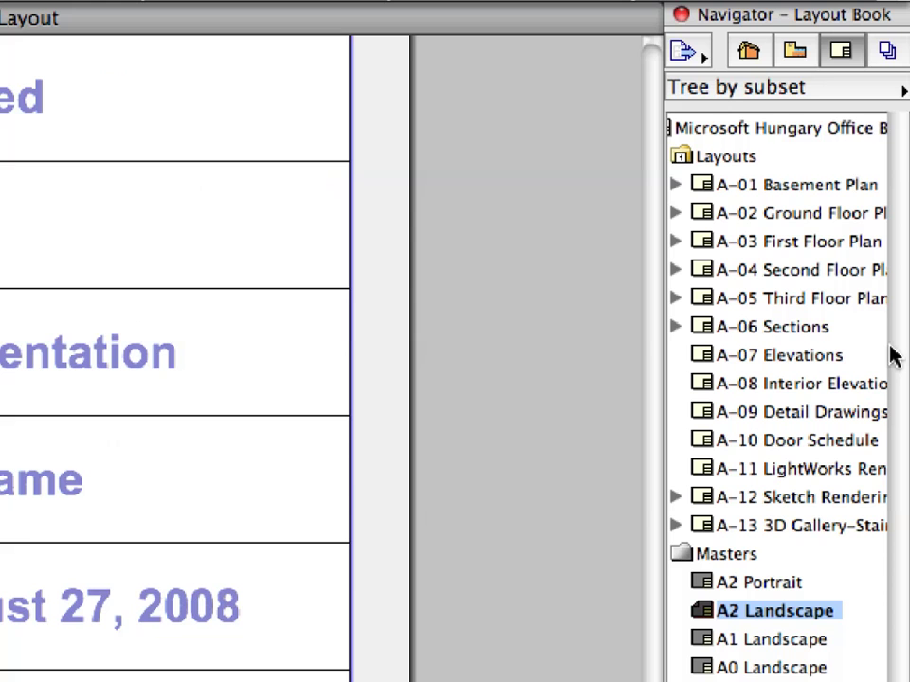
Open layout A-08 Interior Elevations, fit the sheet, and zoom in on its title block.
{"action": "left_click", "coordinate": [843, 245]}
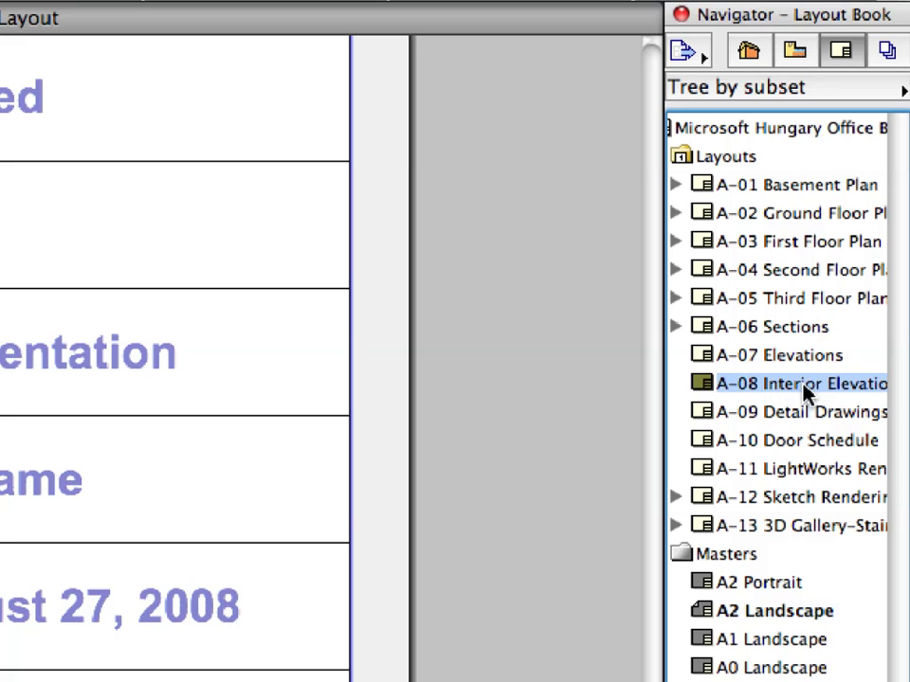
{"action": "double_click", "coordinate": [702, 385]}
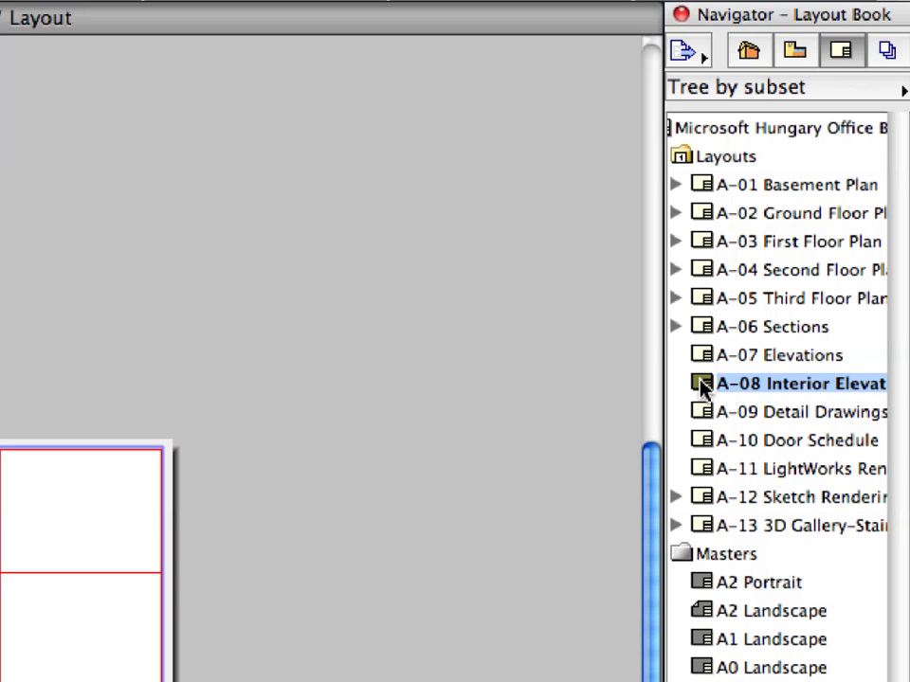
{"action": "right_click", "coordinate": [72, 109]}
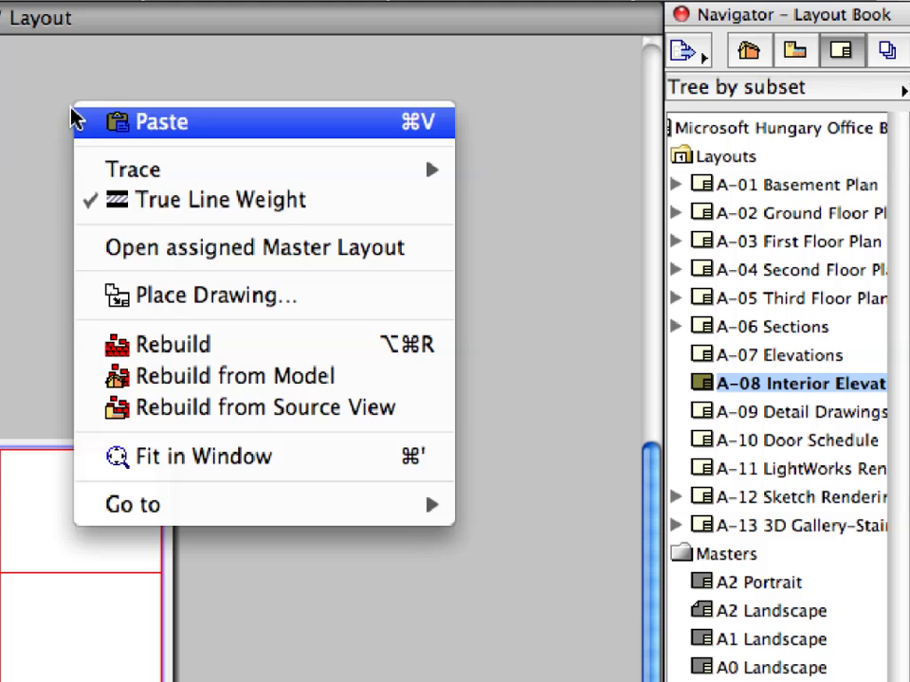
{"action": "left_click", "coordinate": [336, 461]}
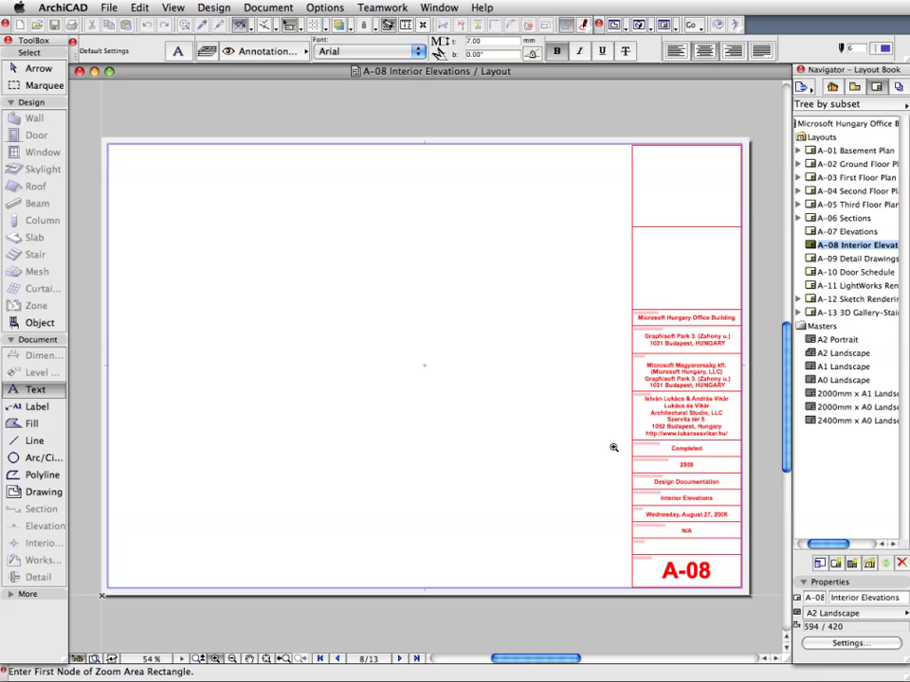
{"action": "left_click", "coordinate": [617, 441]}
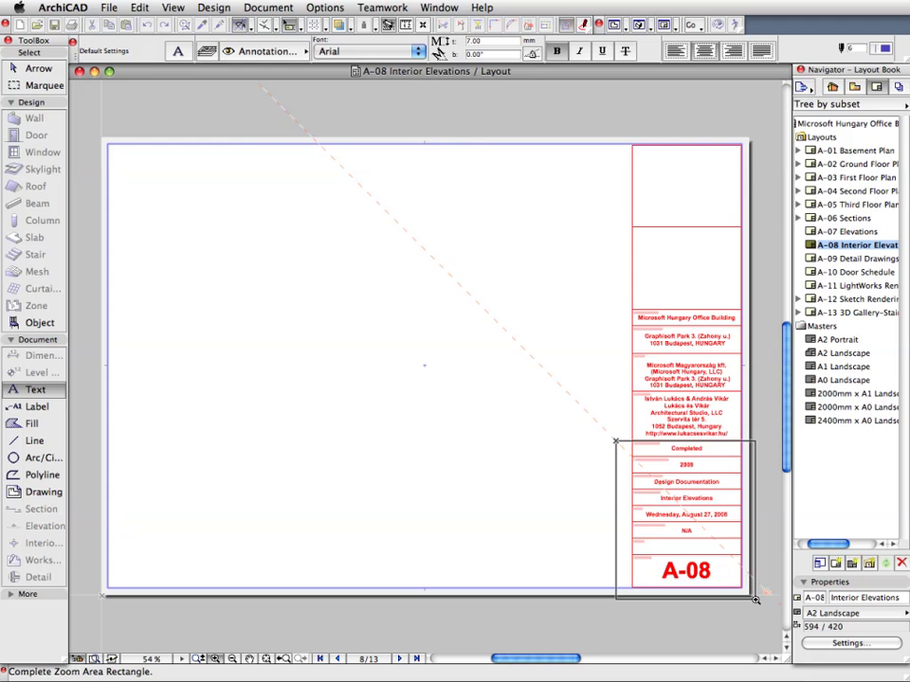
{"action": "left_click", "coordinate": [755, 600]}
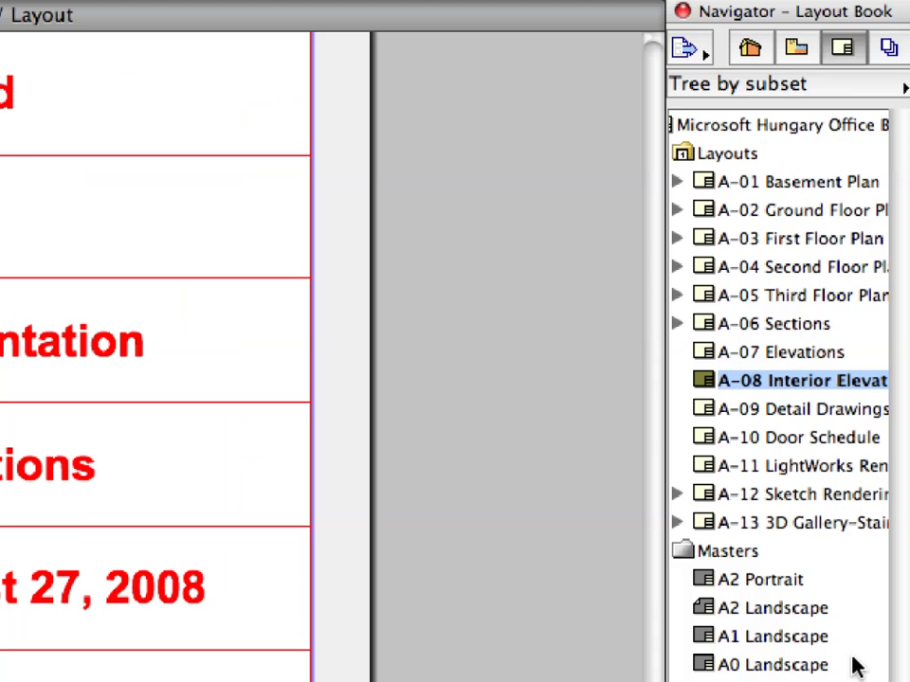
Open the A2 Landscape master, fit the sheet, and zoom in on its placeholder title block.
{"action": "left_click", "coordinate": [749, 609]}
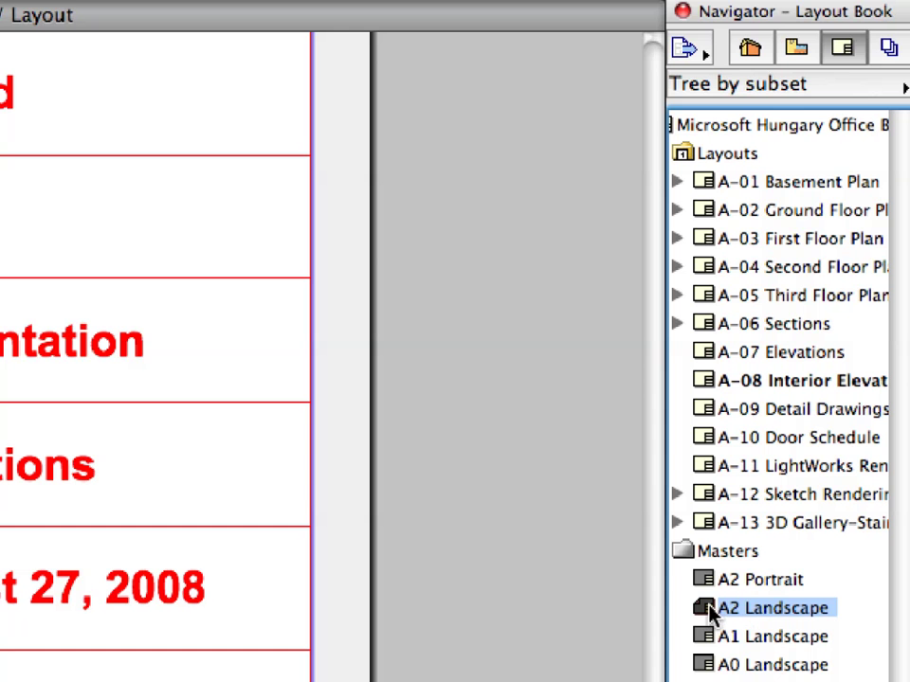
{"action": "double_click", "coordinate": [710, 610]}
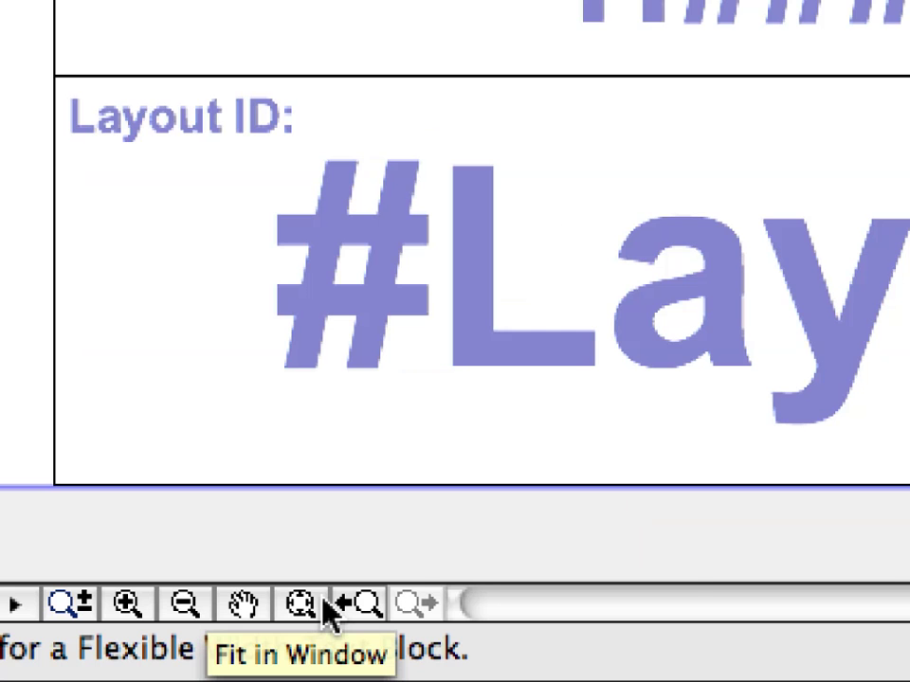
{"action": "left_click", "coordinate": [324, 601]}
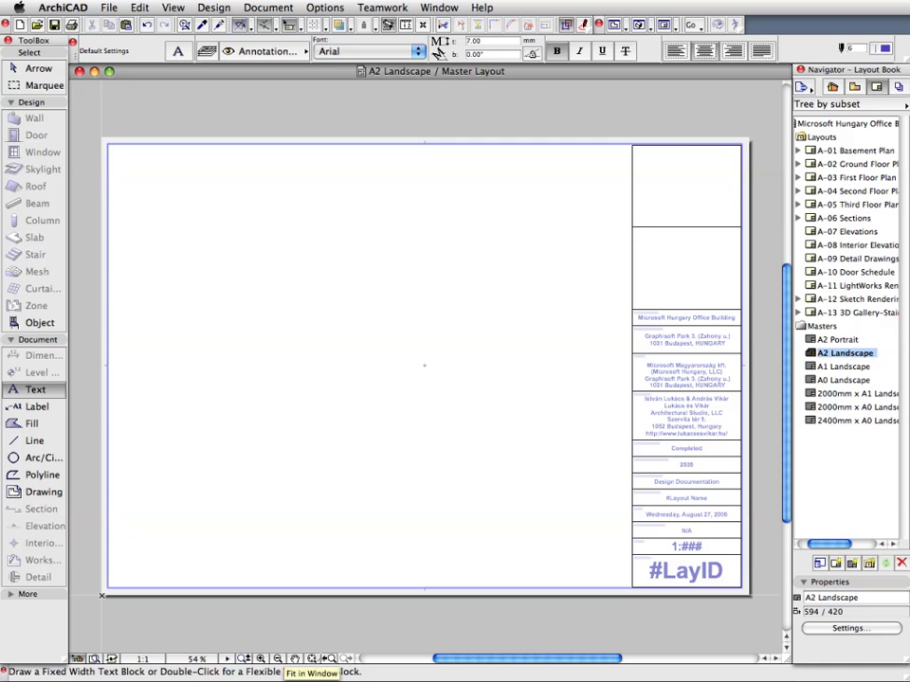
{"action": "left_click", "coordinate": [260, 658]}
{"action": "left_click", "coordinate": [597, 131]}
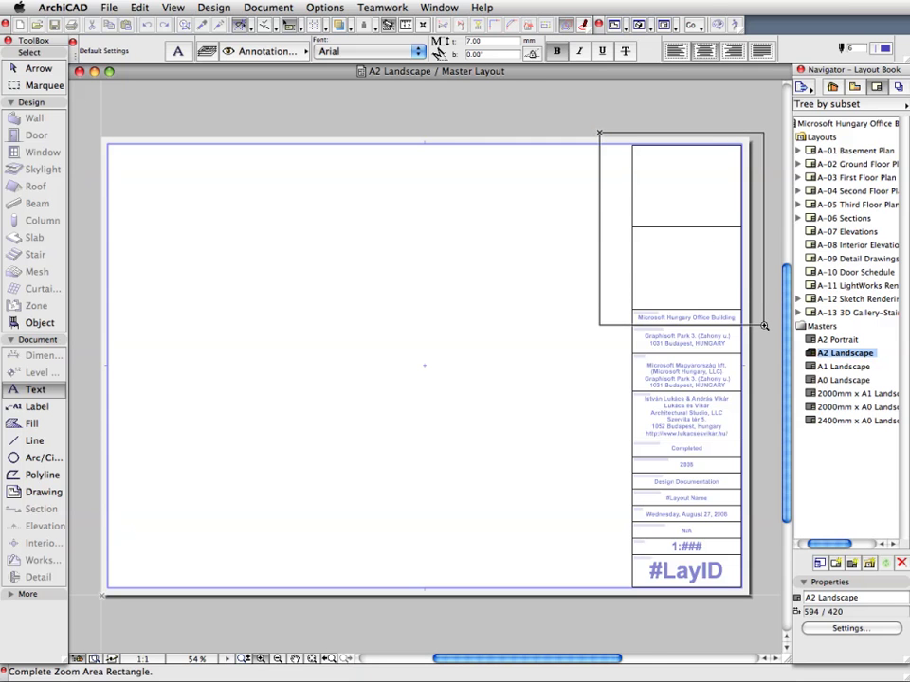